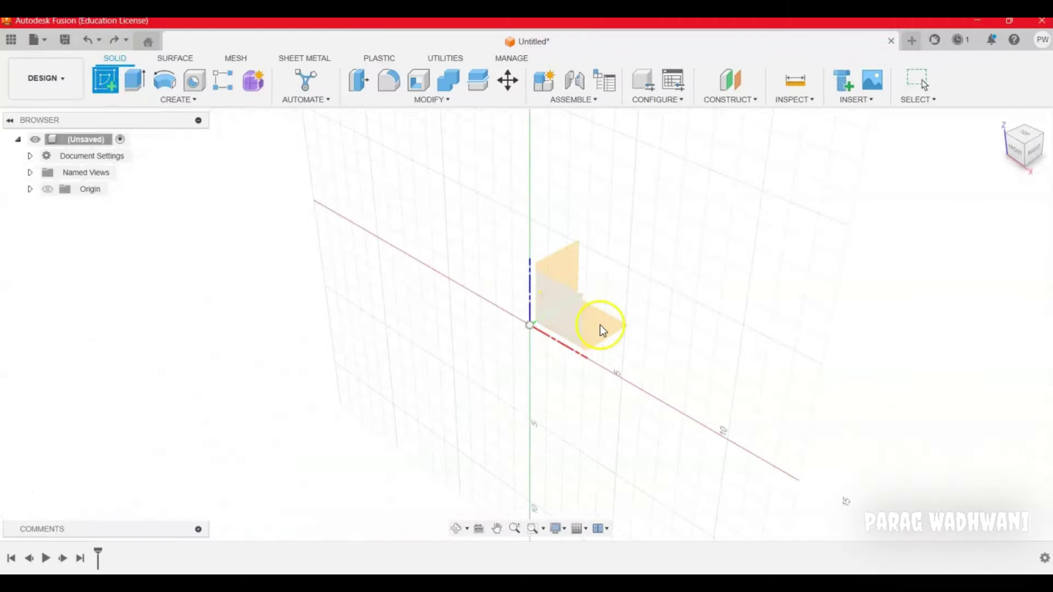
Step: Start a sketch on the XY plane and draw a Ø70 mm circle centred on the origin
{"action": "left_click", "coordinate": [600, 325]}
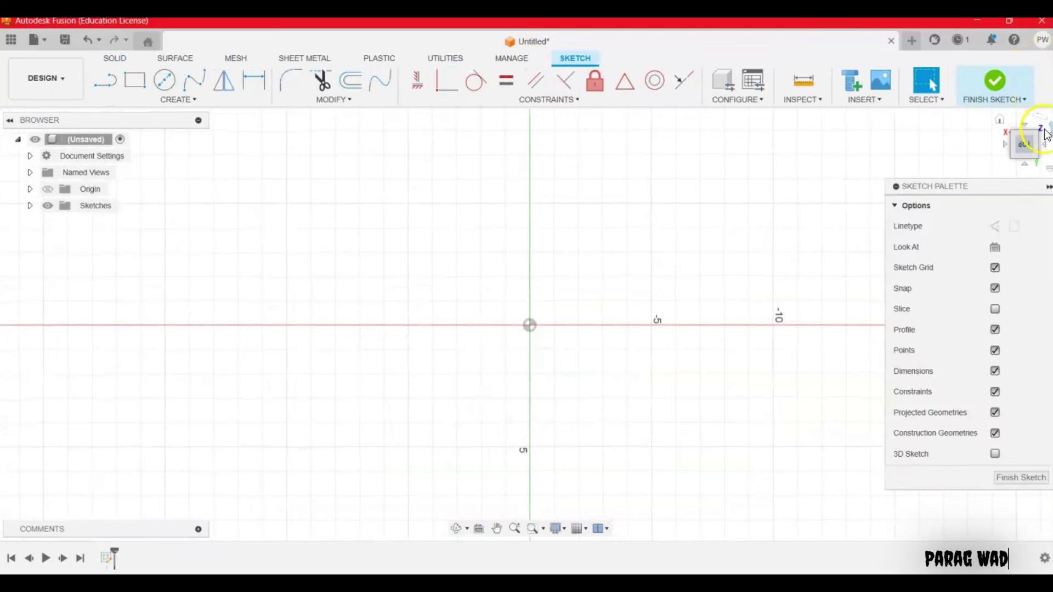
{"action": "left_click", "coordinate": [1033, 118]}
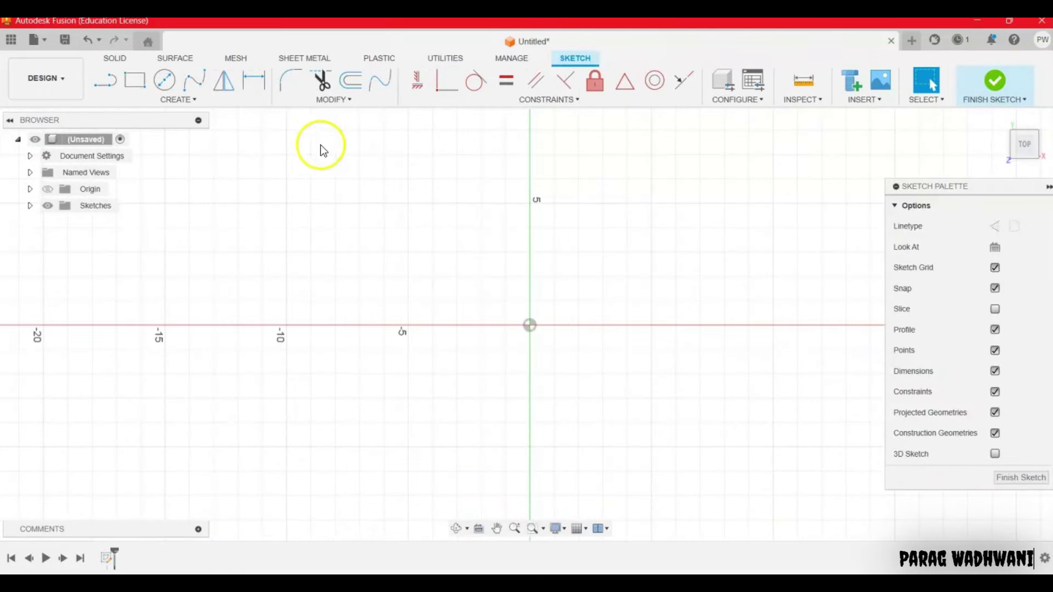
{"action": "left_click", "coordinate": [165, 81]}
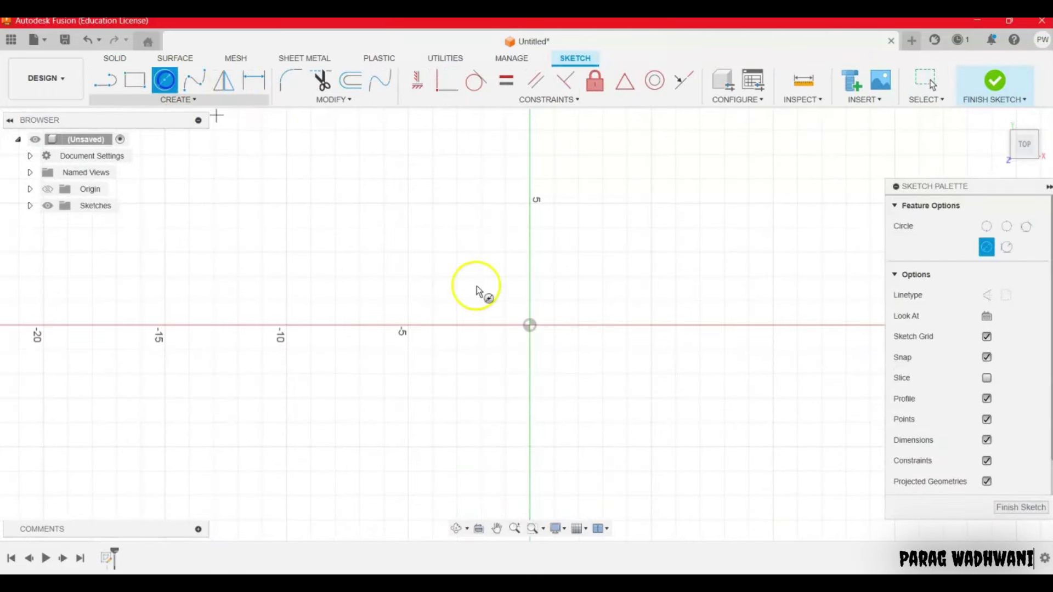
{"action": "left_click", "coordinate": [535, 319]}
{"action": "type", "text": "70"}
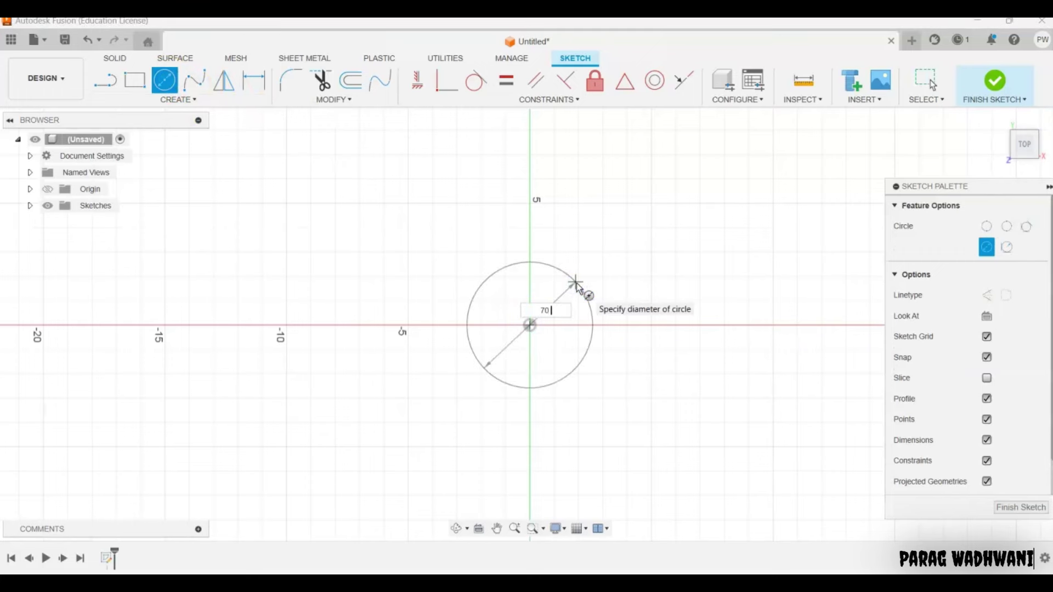
{"action": "key", "text": "Return"}
{"action": "key", "text": "Escape"}
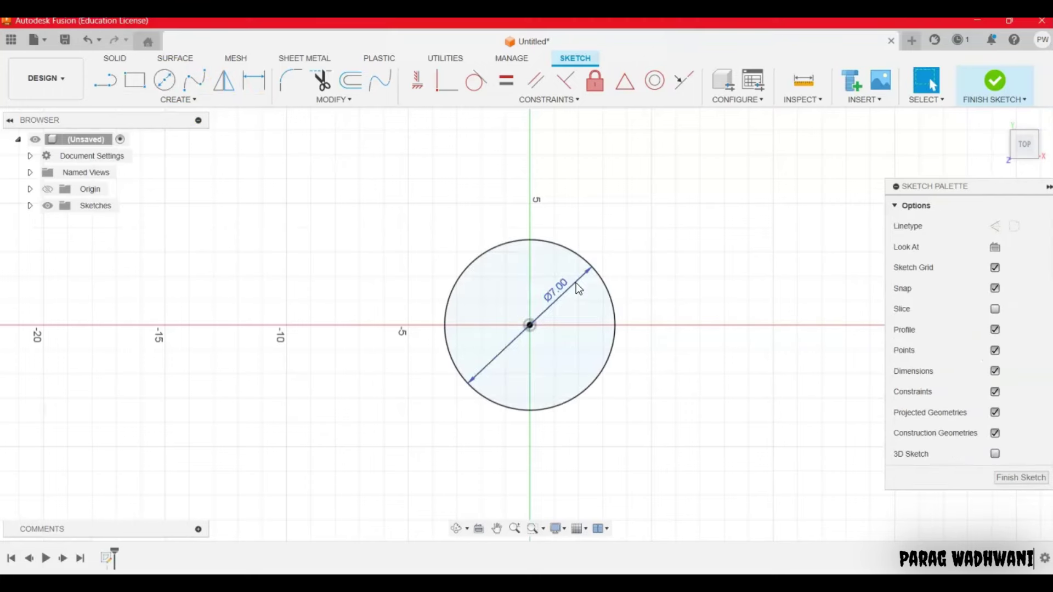
Step: Add a concentric Ø8 cm circle at the origin and finish the sketch
{"action": "left_click", "coordinate": [164, 81]}
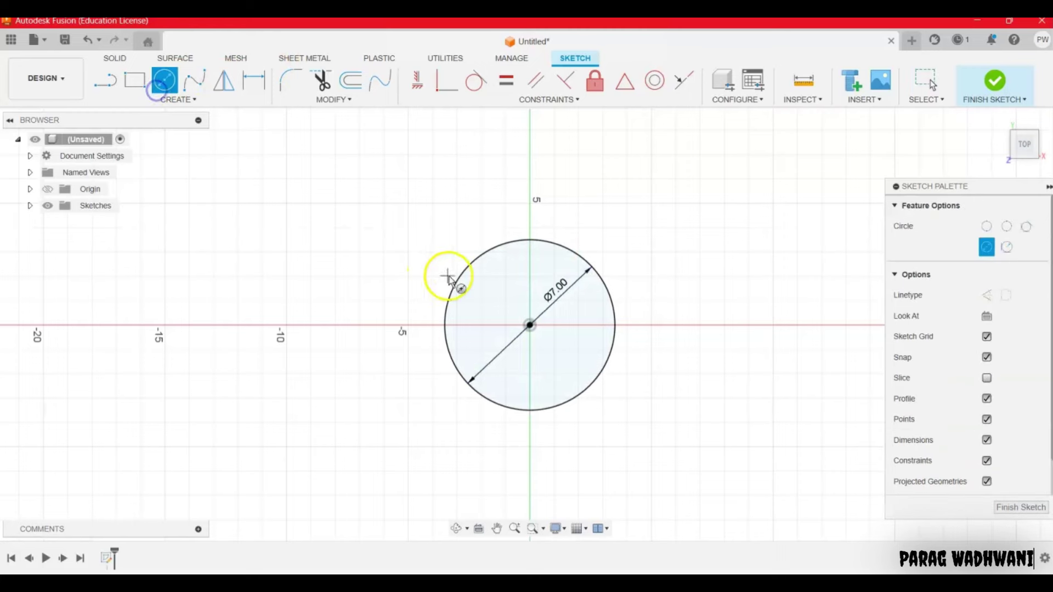
{"action": "left_click", "coordinate": [529, 326]}
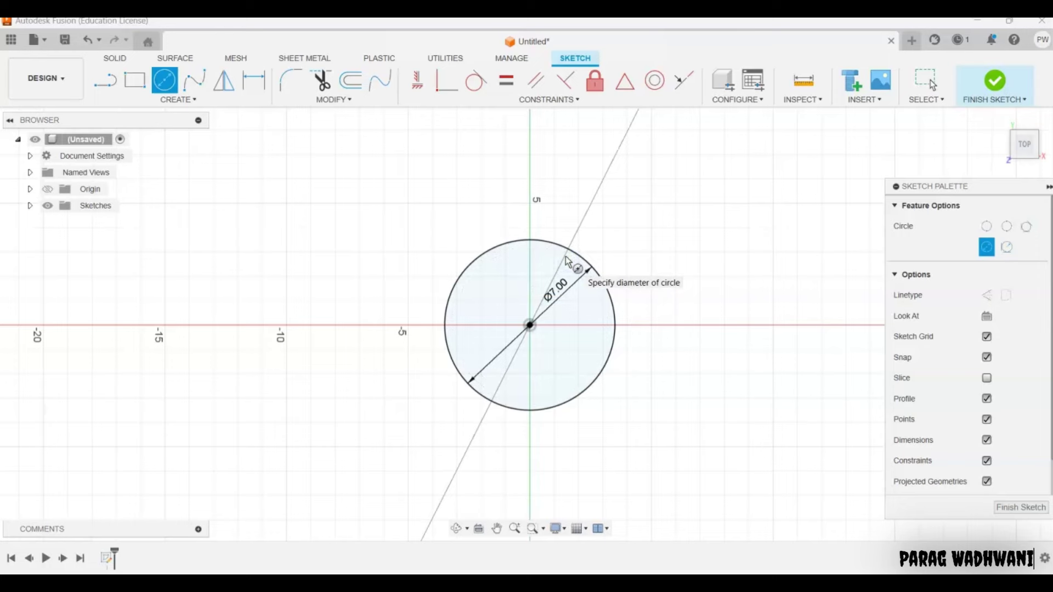
{"action": "type", "text": "80"}
{"action": "key", "text": "Return"}
{"action": "key", "text": "Escape"}
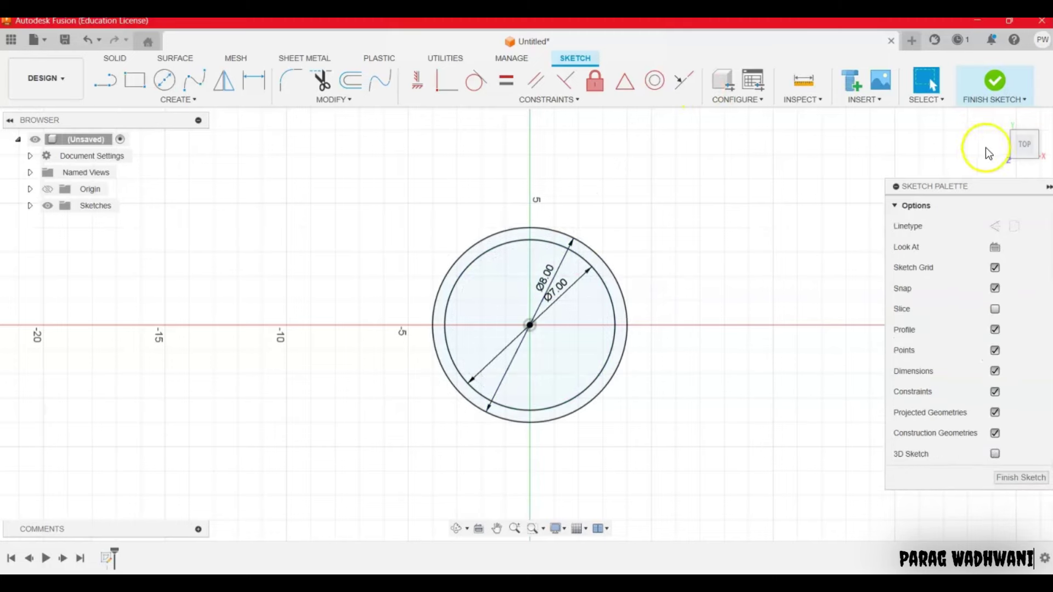
{"action": "mouse_move", "coordinate": [1023, 144]}
{"action": "left_click", "coordinate": [1000, 121]}
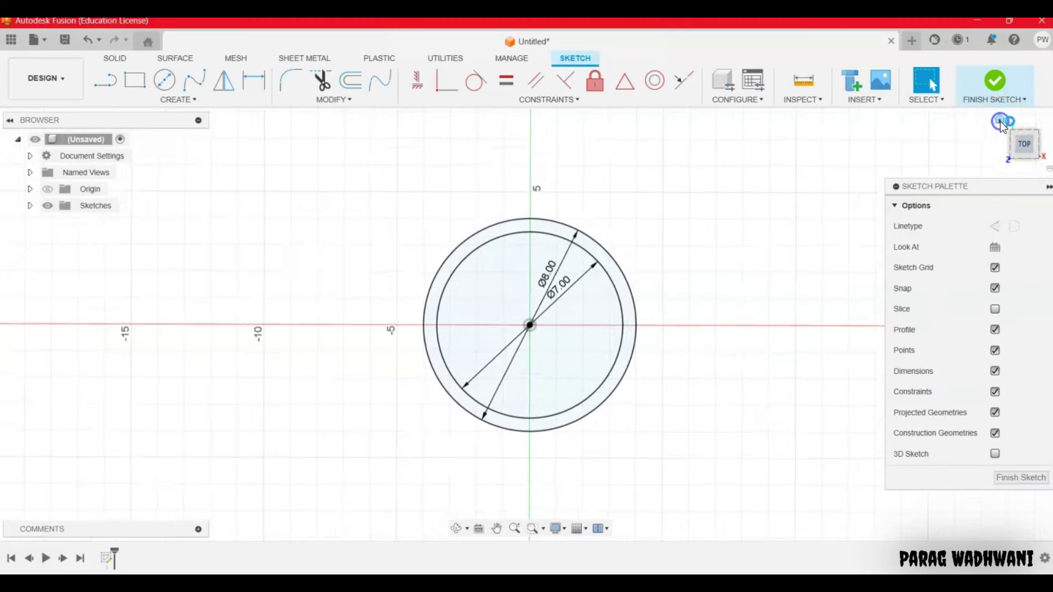
{"action": "left_click", "coordinate": [1012, 90]}
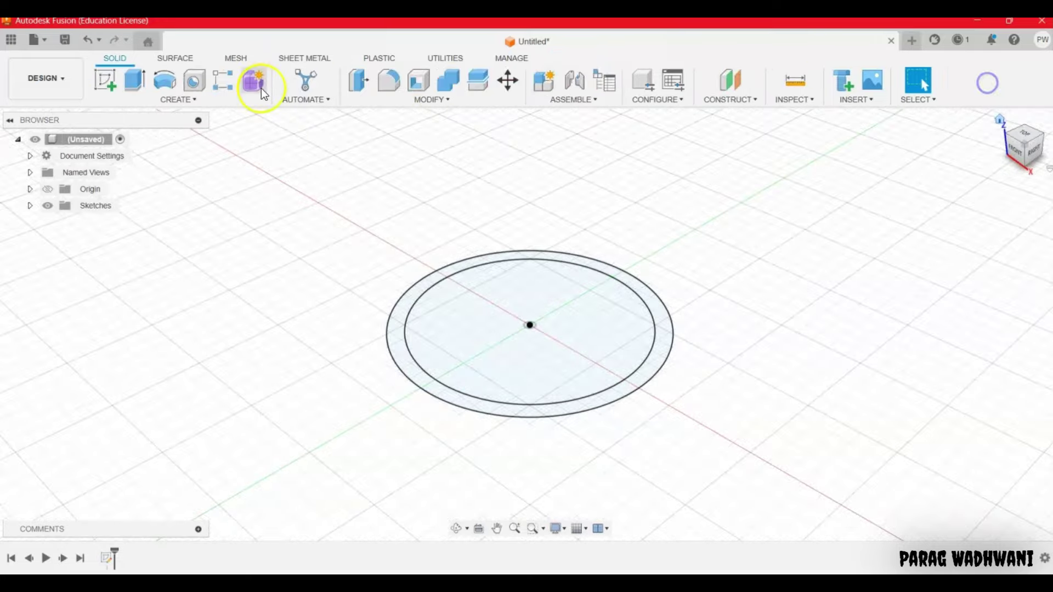
Step: Extrude the ring profile between the two circles 80 mm as new body Body2
{"action": "left_click", "coordinate": [136, 81]}
{"action": "left_click", "coordinate": [405, 373]}
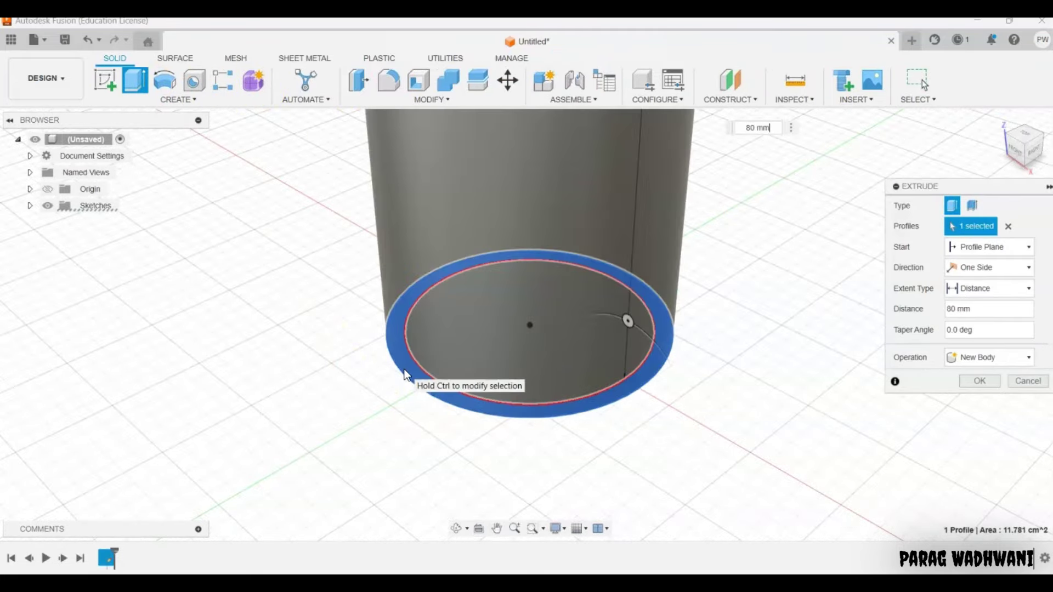
{"action": "key", "text": "Return"}
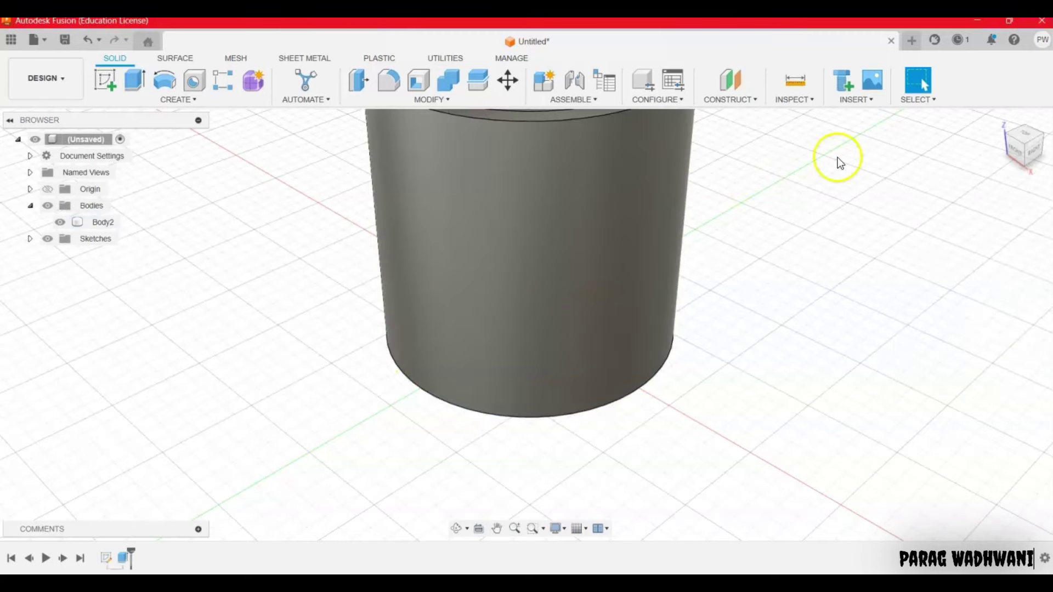
{"action": "left_click", "coordinate": [996, 121]}
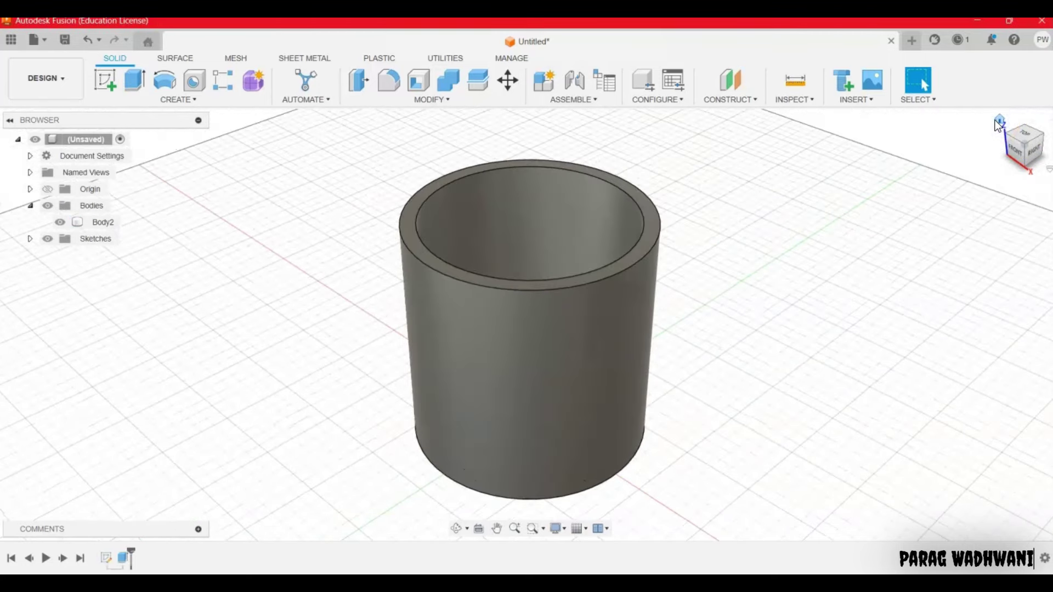
{"action": "left_click", "coordinate": [99, 86]}
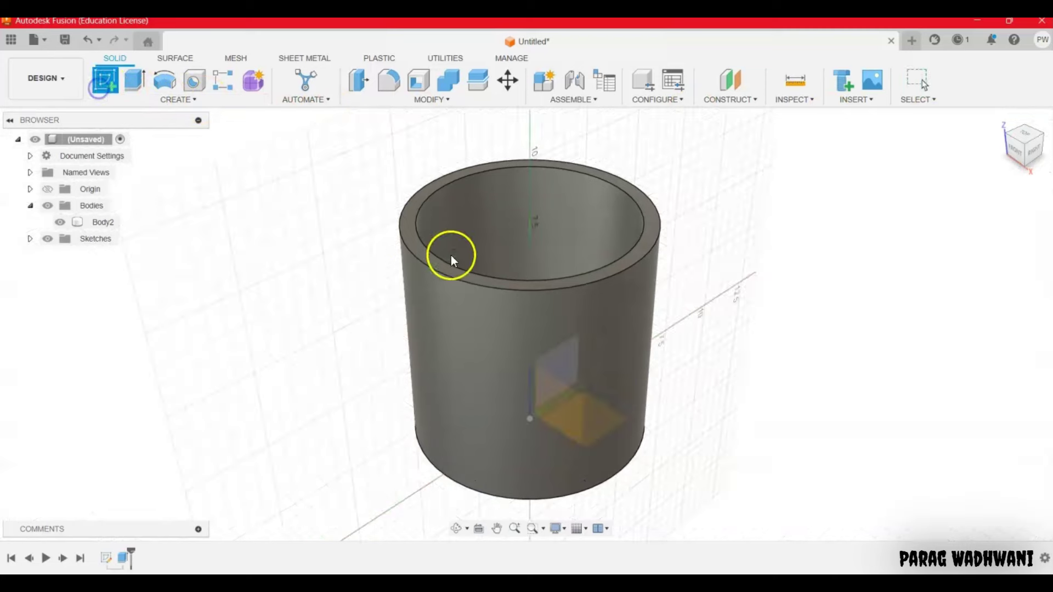
Step: On the tube's top rim face, offset the outer circle 5 mm outward and finish the sketch
{"action": "left_click", "coordinate": [410, 243]}
{"action": "left_click", "coordinate": [356, 88]}
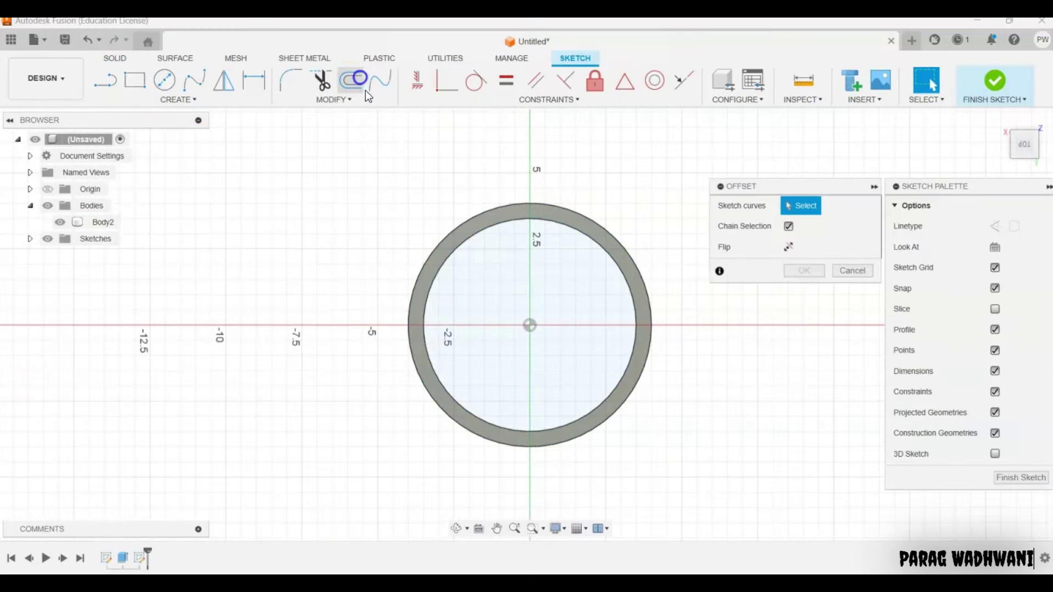
{"action": "left_click", "coordinate": [406, 330]}
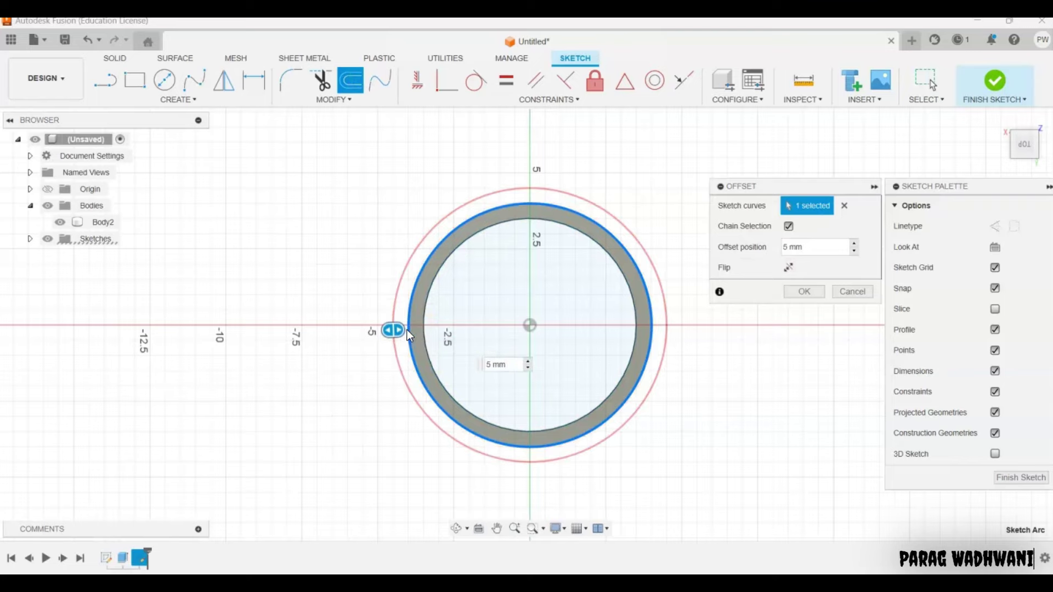
{"action": "key", "text": "Return"}
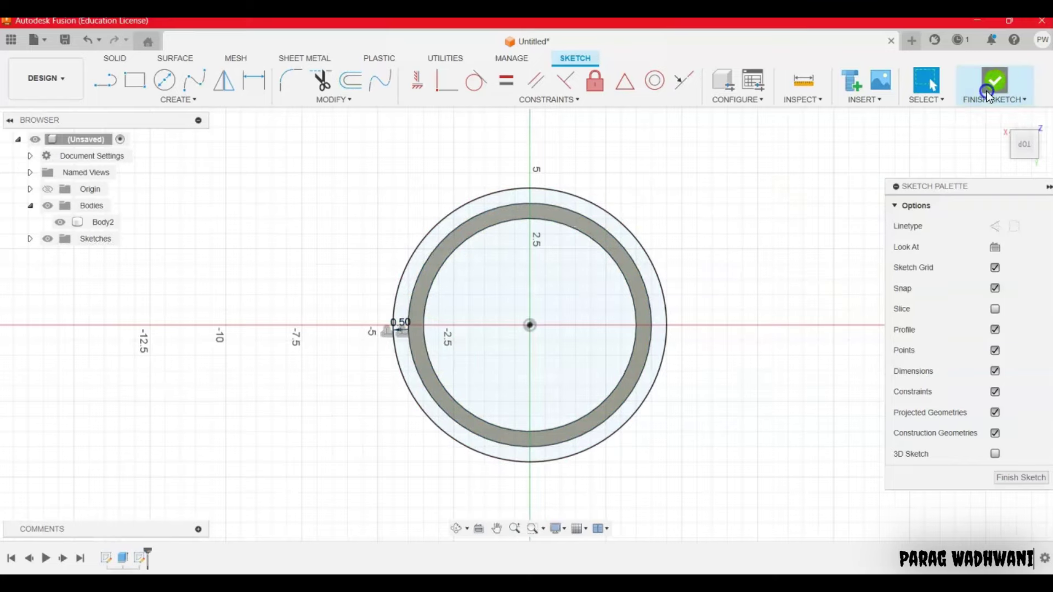
{"action": "left_click", "coordinate": [986, 91]}
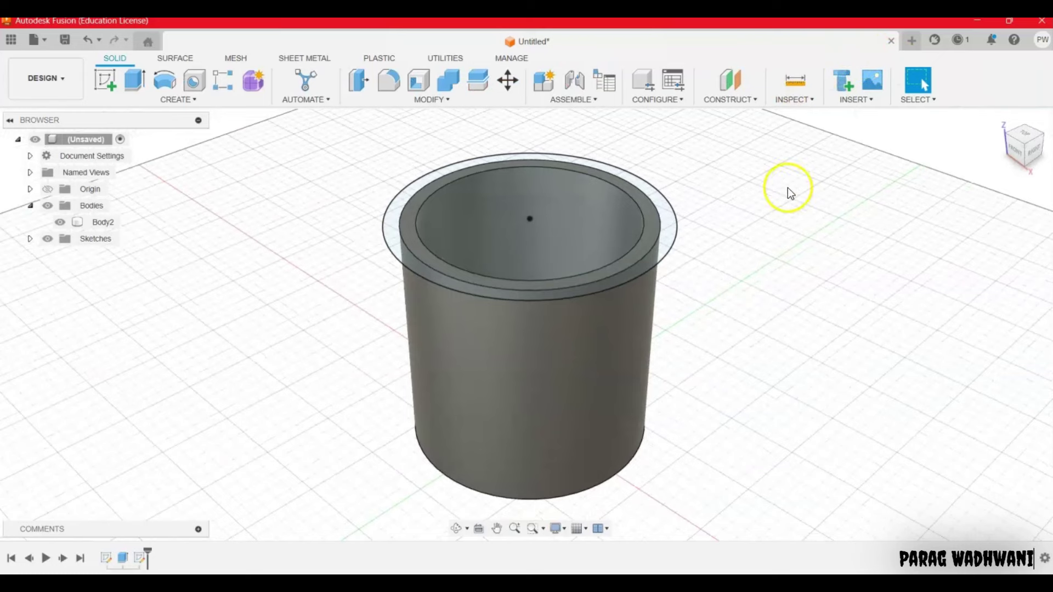
Step: Extrude the outer offset ring -20 mm as a new body, Body3
{"action": "left_click", "coordinate": [131, 90]}
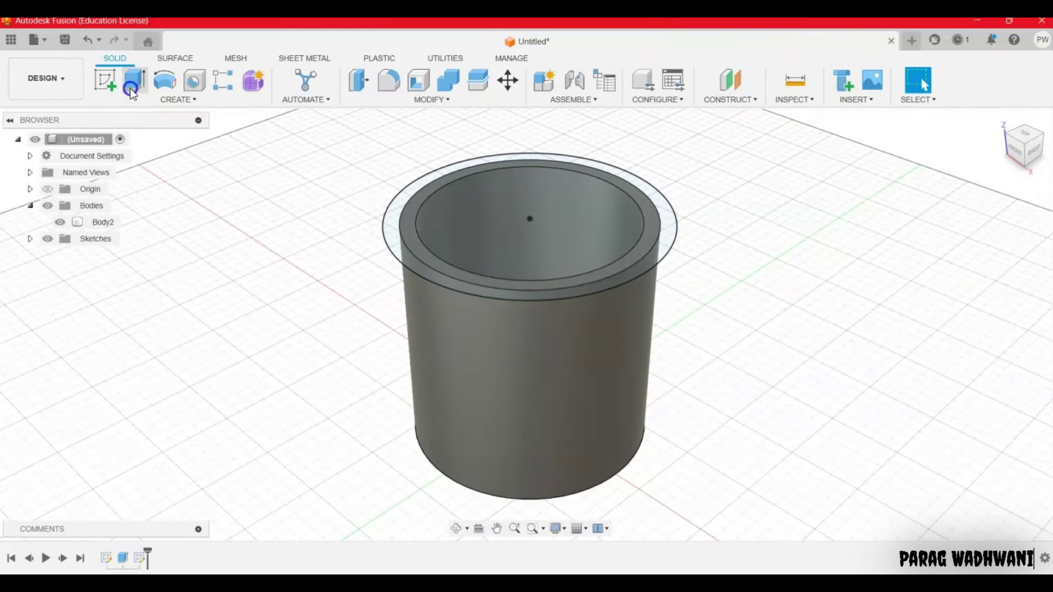
{"action": "left_click", "coordinate": [404, 255]}
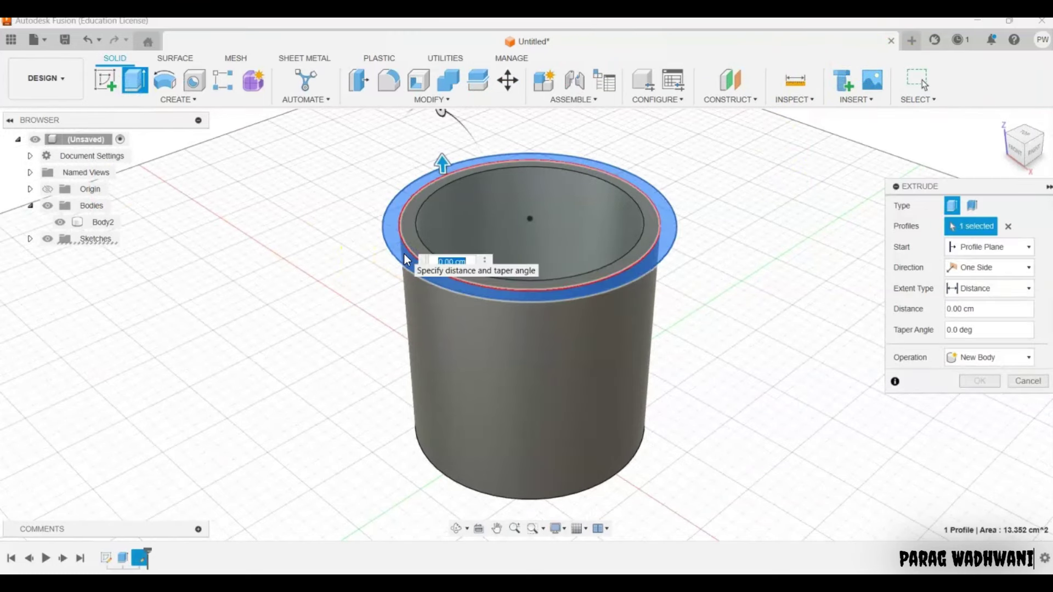
{"action": "type", "text": "-20"}
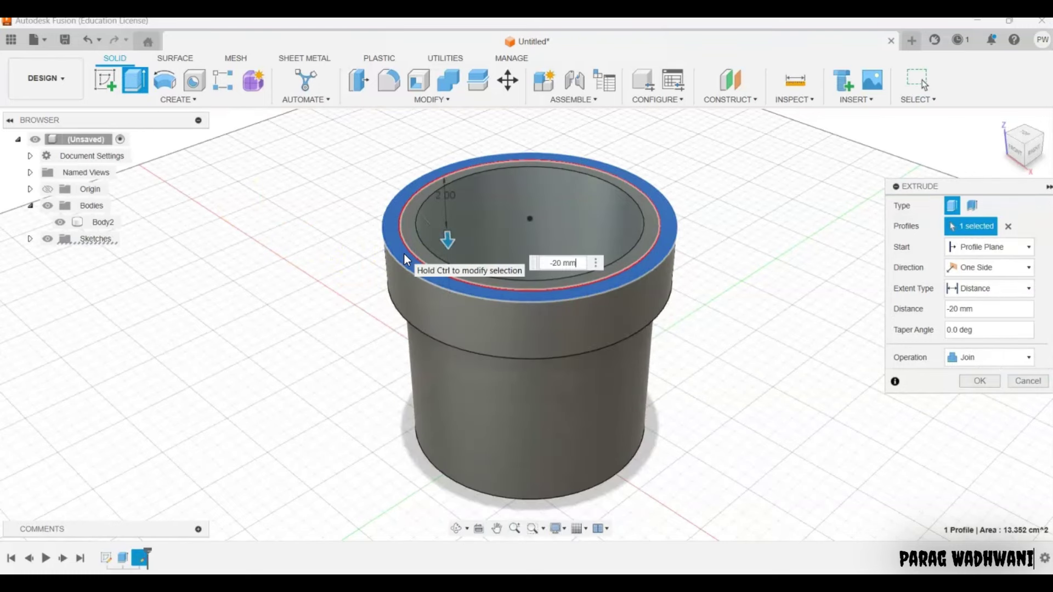
{"action": "left_click", "coordinate": [967, 359]}
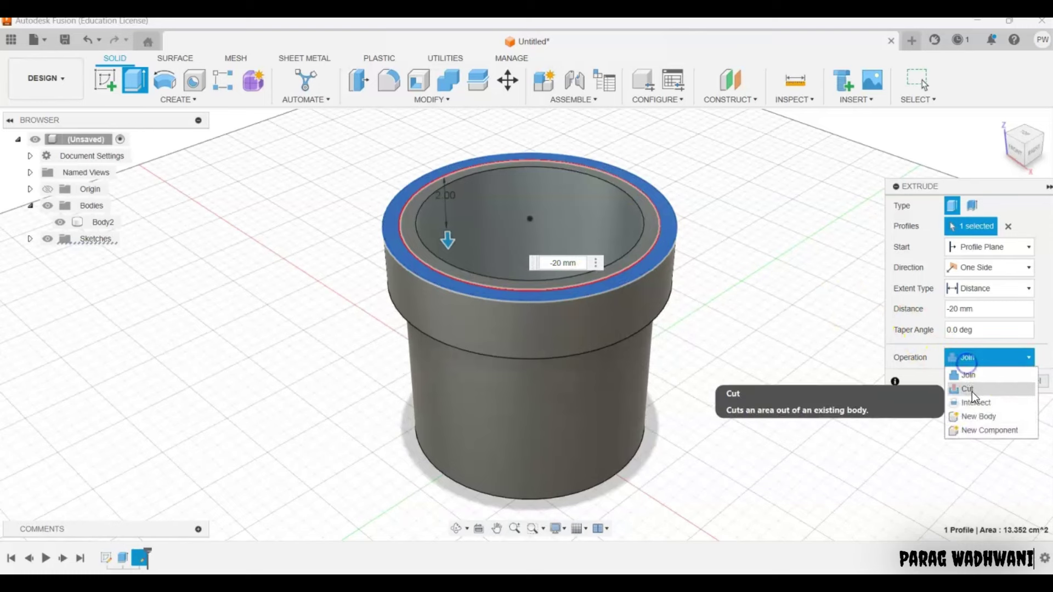
{"action": "left_click", "coordinate": [975, 415]}
{"action": "left_click", "coordinate": [980, 381]}
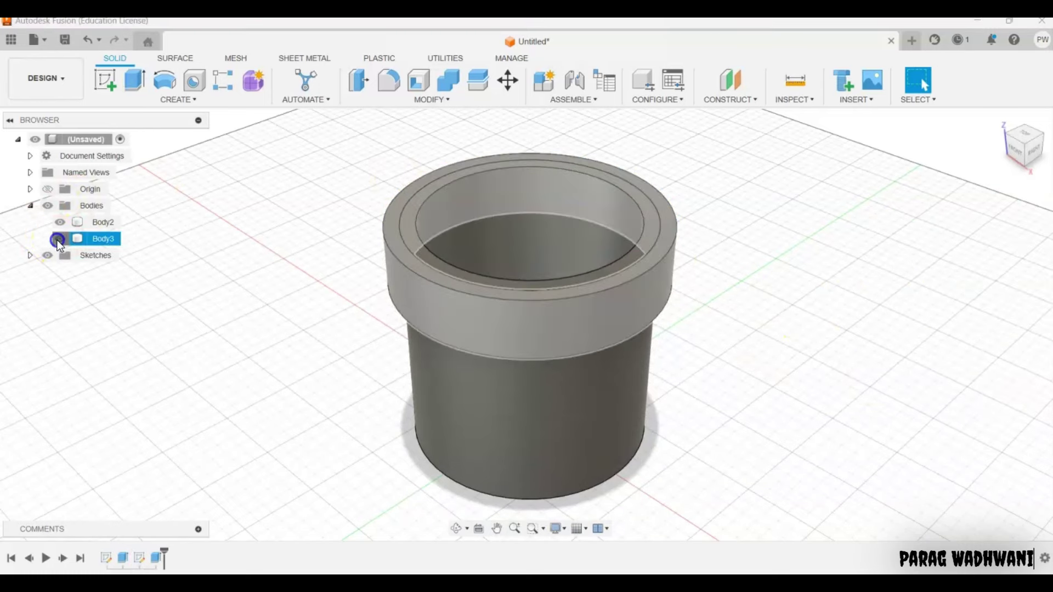
Step: Hide the cylinder body Body2 so only the ring is visible
{"action": "left_click", "coordinate": [60, 240]}
{"action": "left_click", "coordinate": [59, 235]}
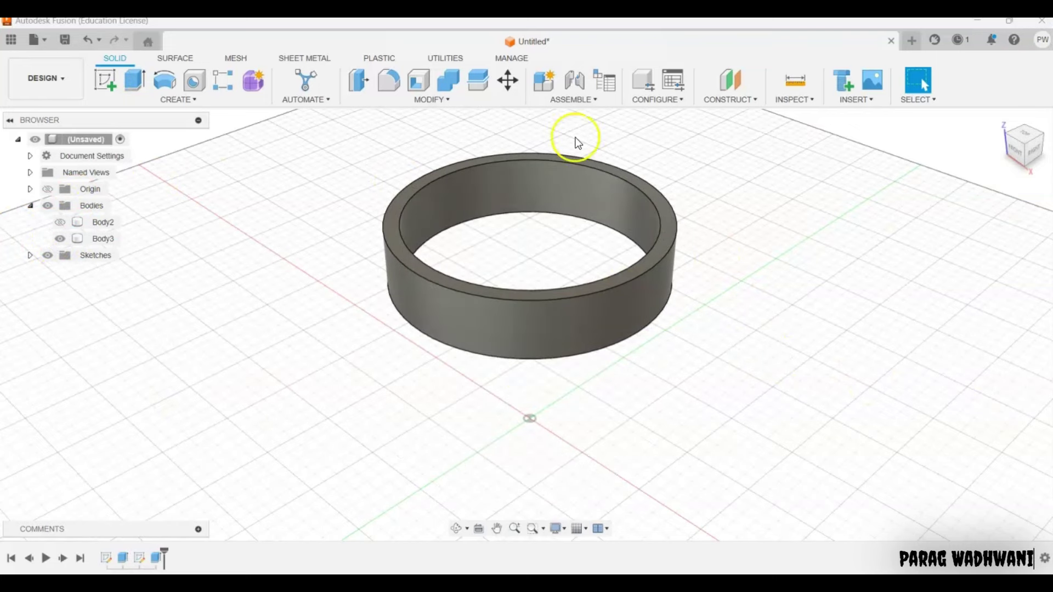
{"action": "left_click", "coordinate": [104, 80]}
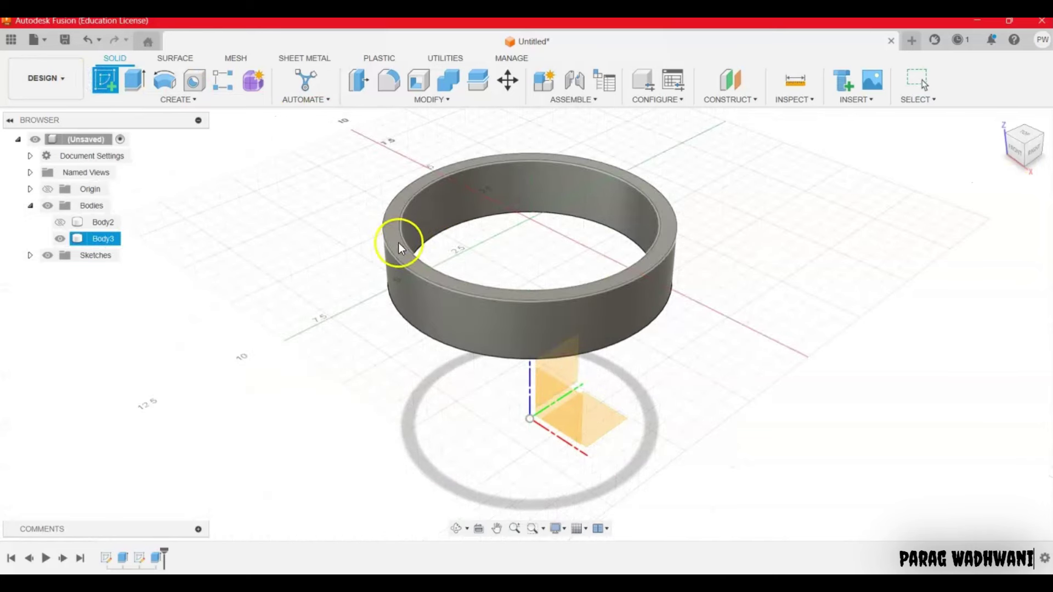
Step: Sketch on the ring's top face and extrude both the disc and ring profiles 3 mm
{"action": "left_click", "coordinate": [400, 243]}
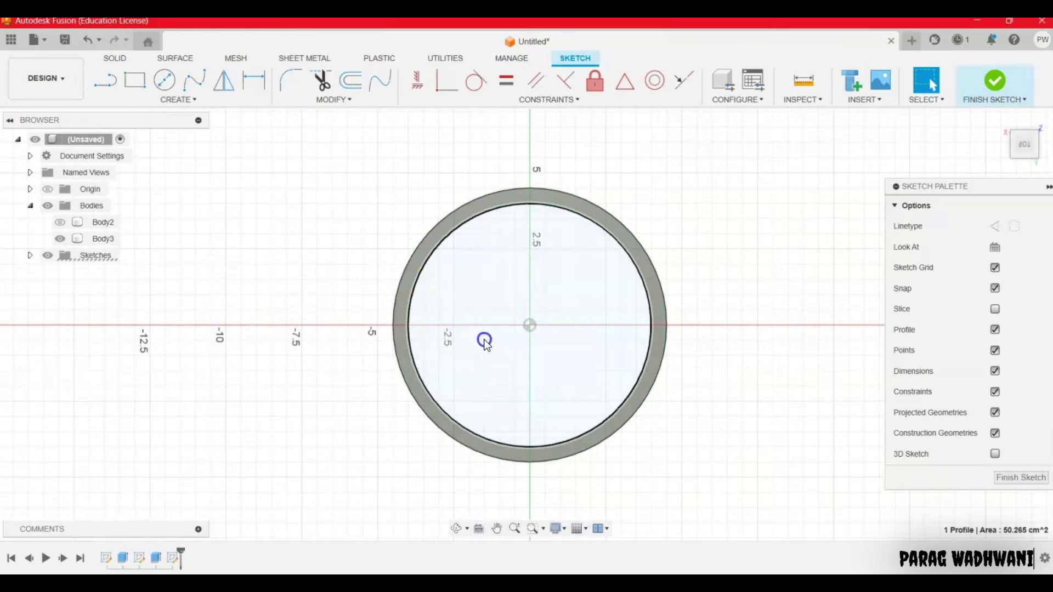
{"action": "left_click", "coordinate": [395, 338]}
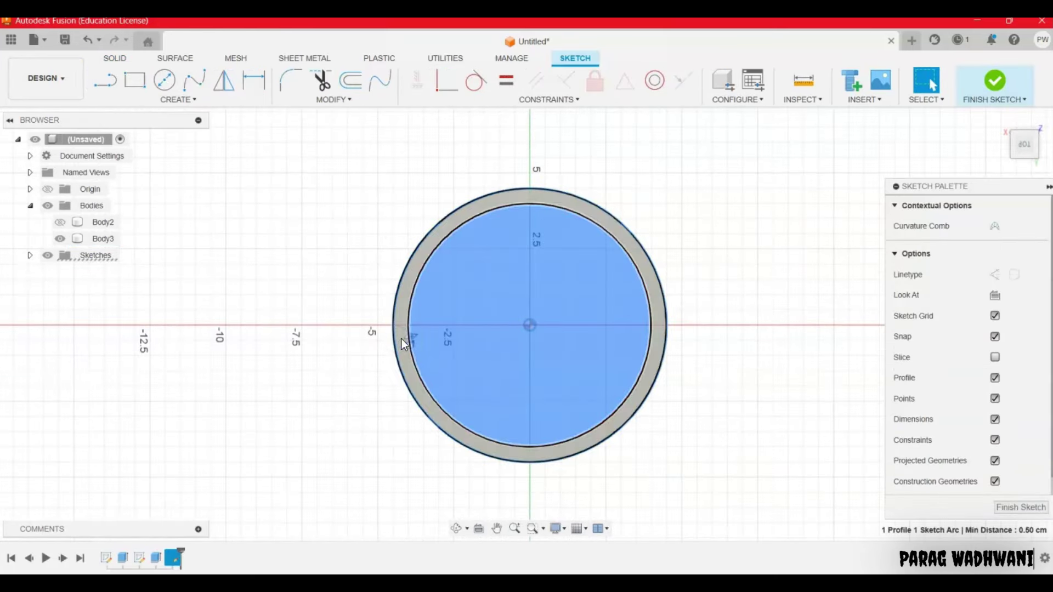
{"action": "left_click", "coordinate": [401, 337]}
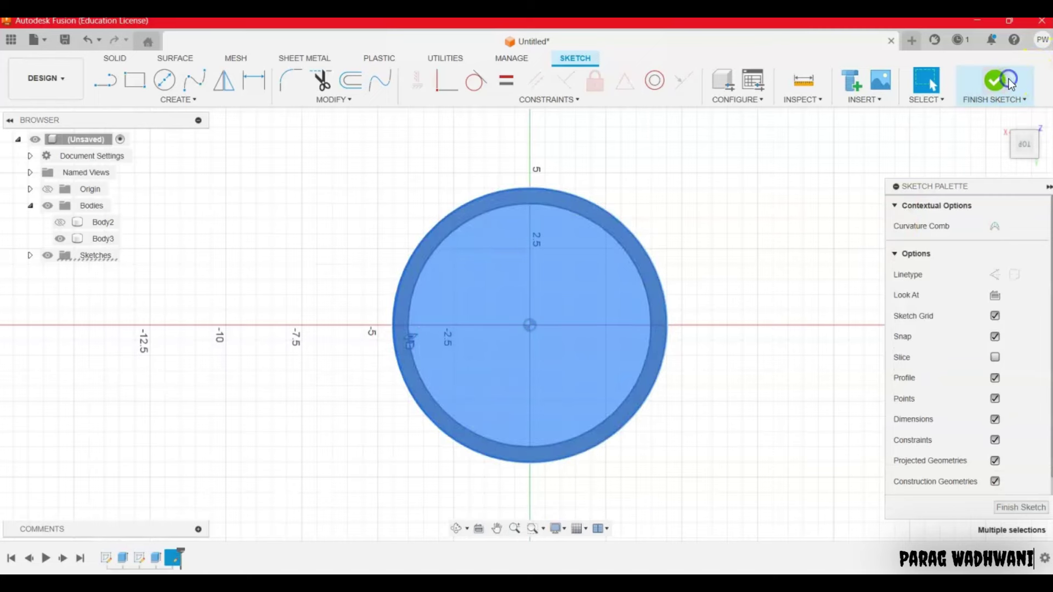
{"action": "left_click", "coordinate": [1009, 81]}
{"action": "left_click", "coordinate": [136, 81]}
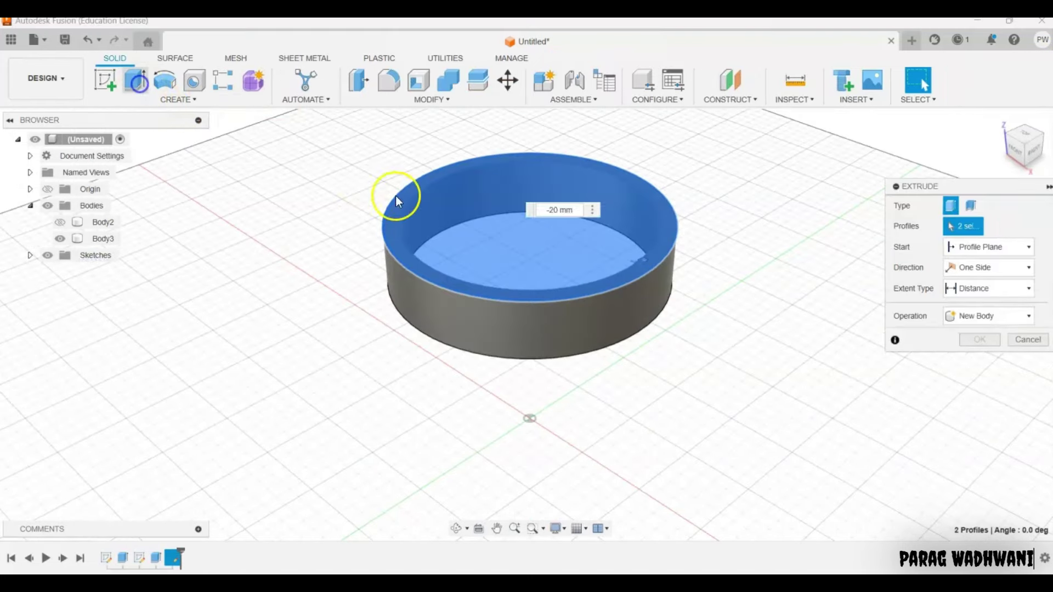
{"action": "type", "text": "3"}
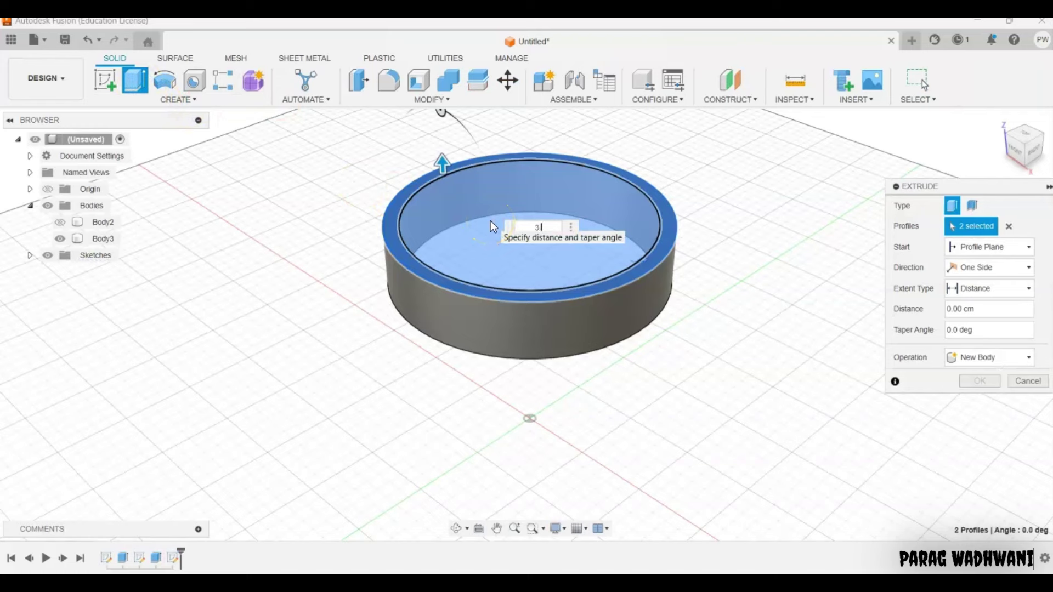
{"action": "type", "text": "mm"}
{"action": "key", "text": "Return"}
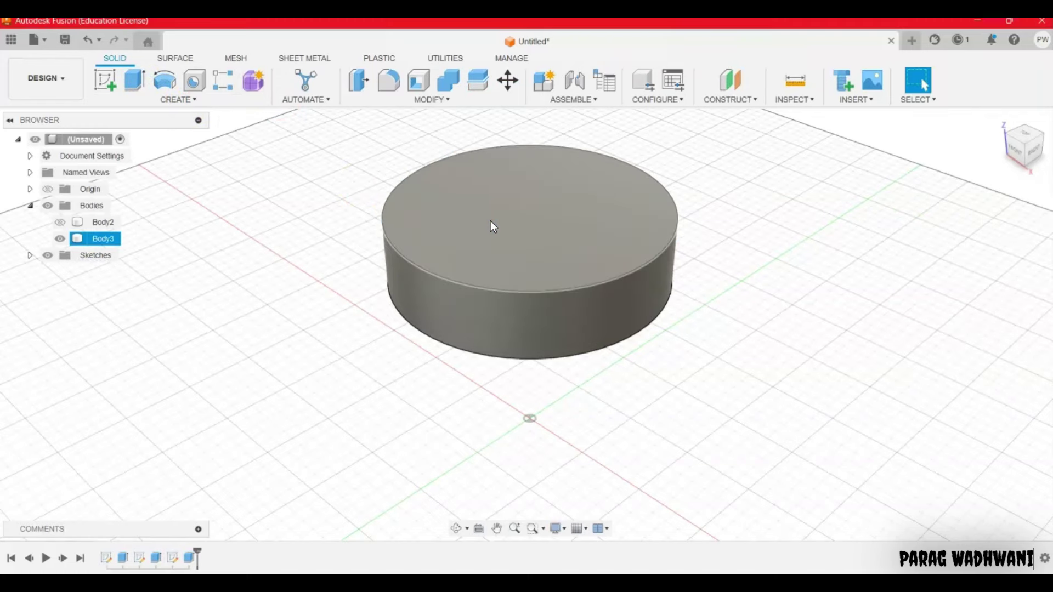
Step: Show the jar body Body2 and hide the lid body Body3
{"action": "left_click", "coordinate": [377, 242]}
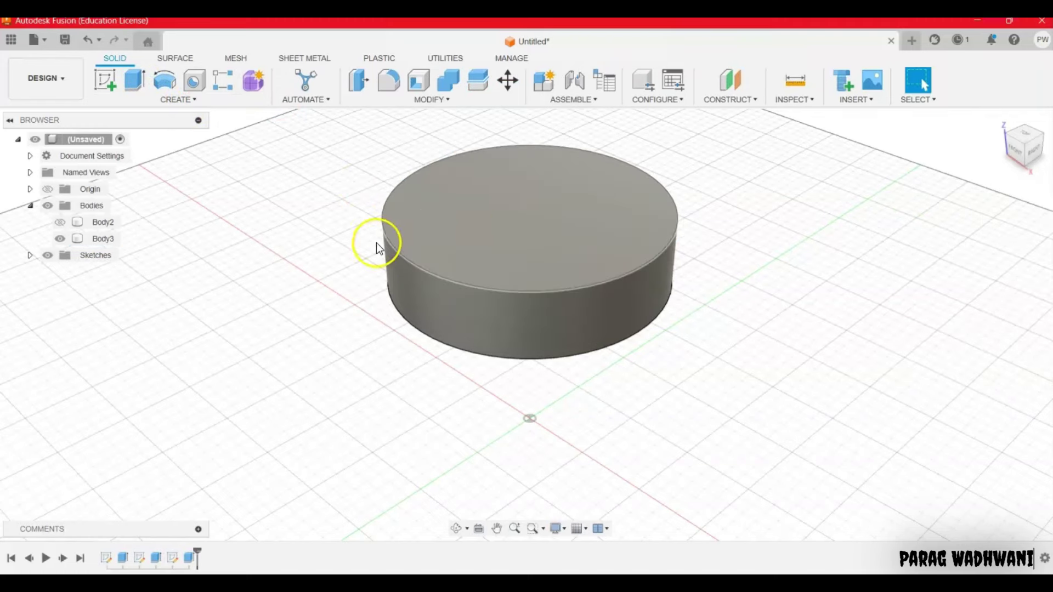
{"action": "left_click", "coordinate": [64, 226]}
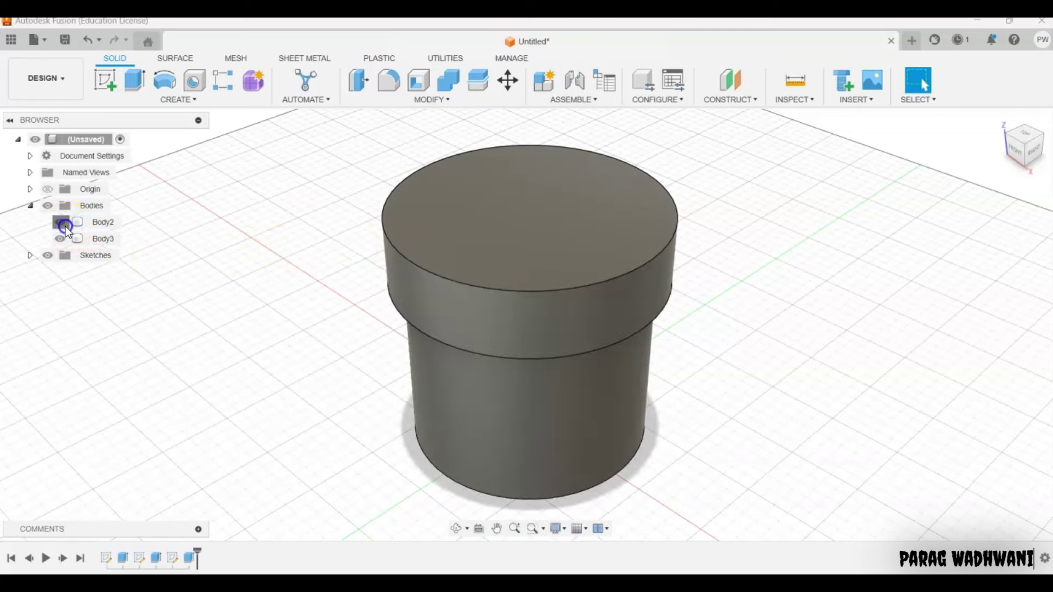
{"action": "left_click", "coordinate": [65, 226]}
{"action": "left_click", "coordinate": [60, 240]}
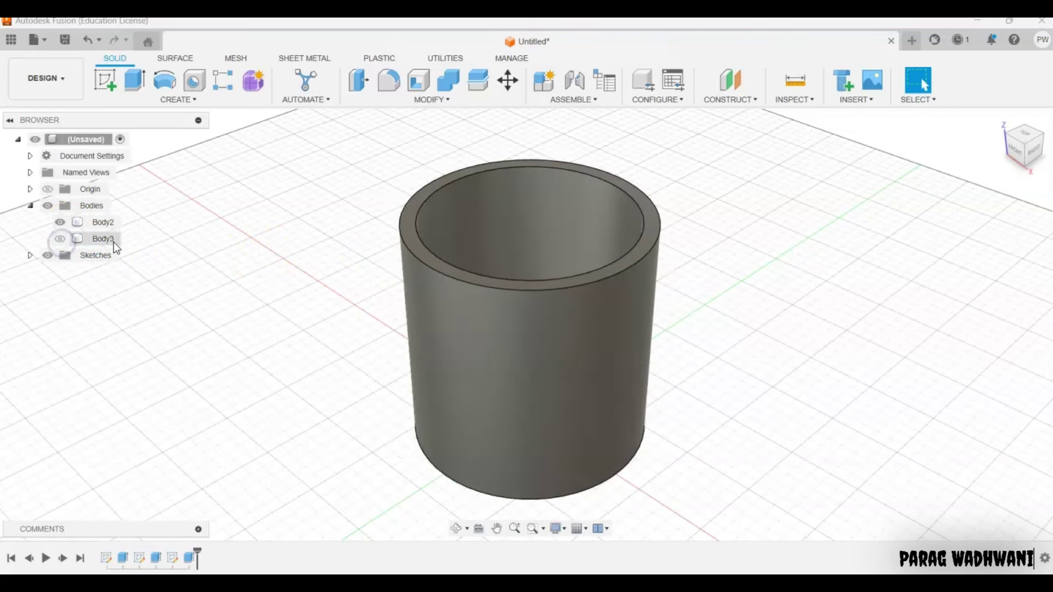
Step: Add a modeled thread to the jar's outer wall with 80.0 mm size
{"action": "left_click", "coordinate": [162, 98]}
{"action": "left_click", "coordinate": [139, 283]}
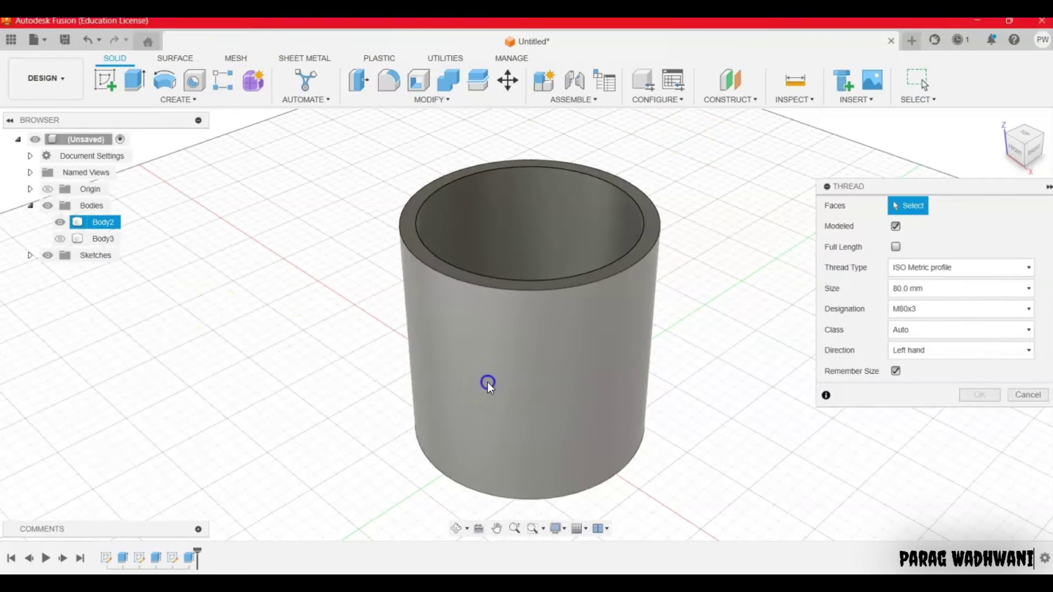
{"action": "left_click", "coordinate": [488, 383]}
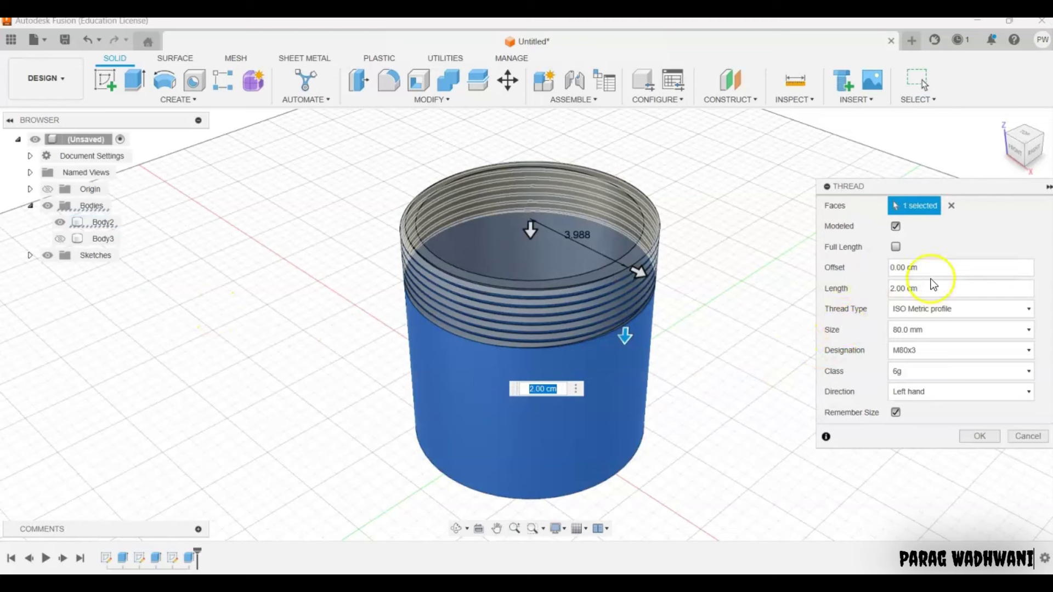
{"action": "left_click", "coordinate": [896, 247]}
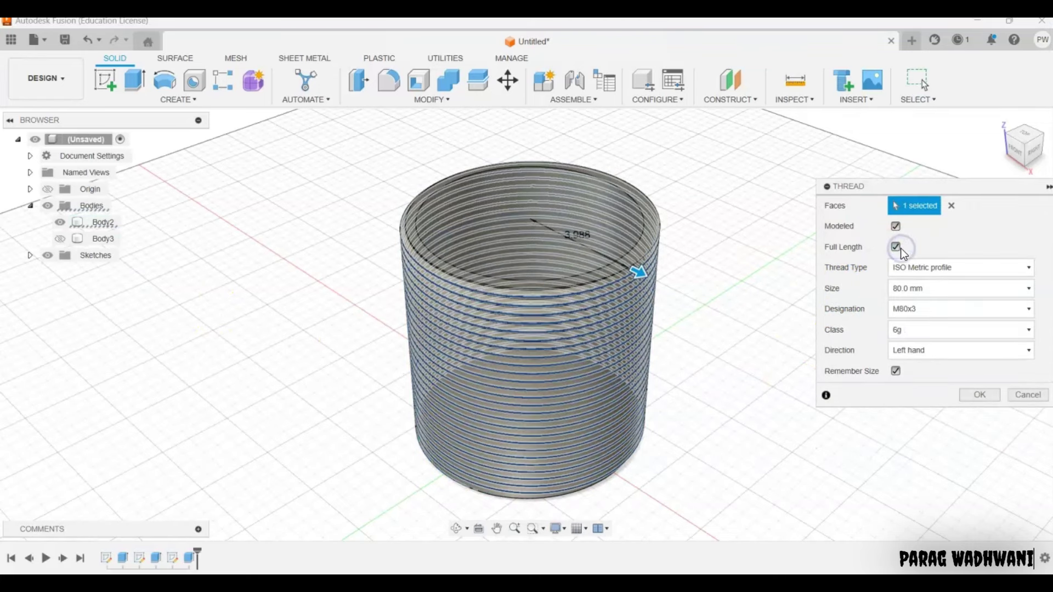
{"action": "left_click", "coordinate": [897, 247]}
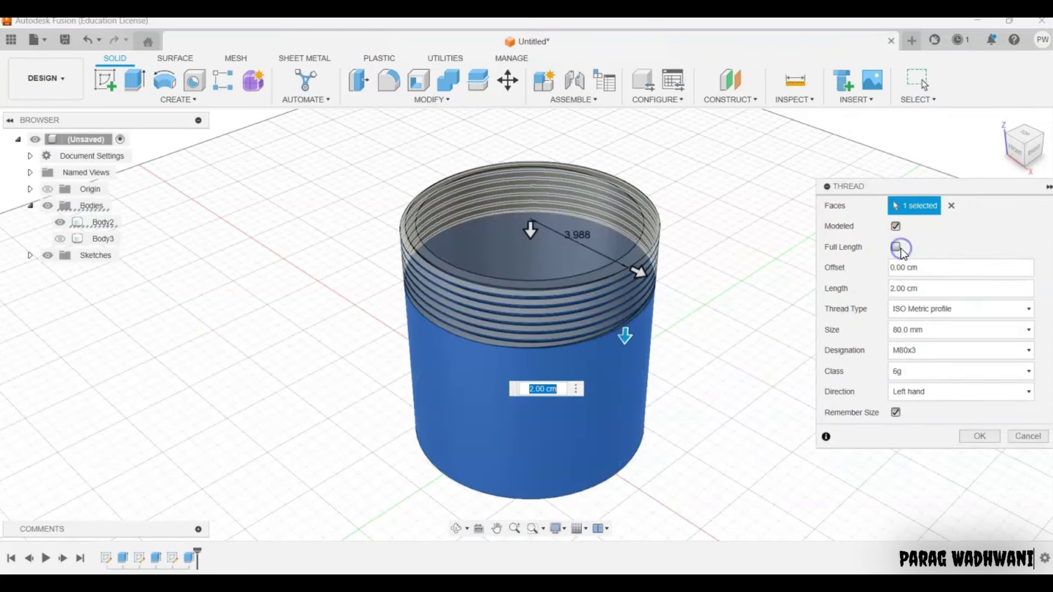
{"action": "left_click", "coordinate": [926, 330]}
{"action": "left_click", "coordinate": [921, 294]}
Step: Make the thread 20 mm long, M80x2, right-hand, and confirm it
{"action": "double_click", "coordinate": [916, 288]}
{"action": "key", "text": "Return"}
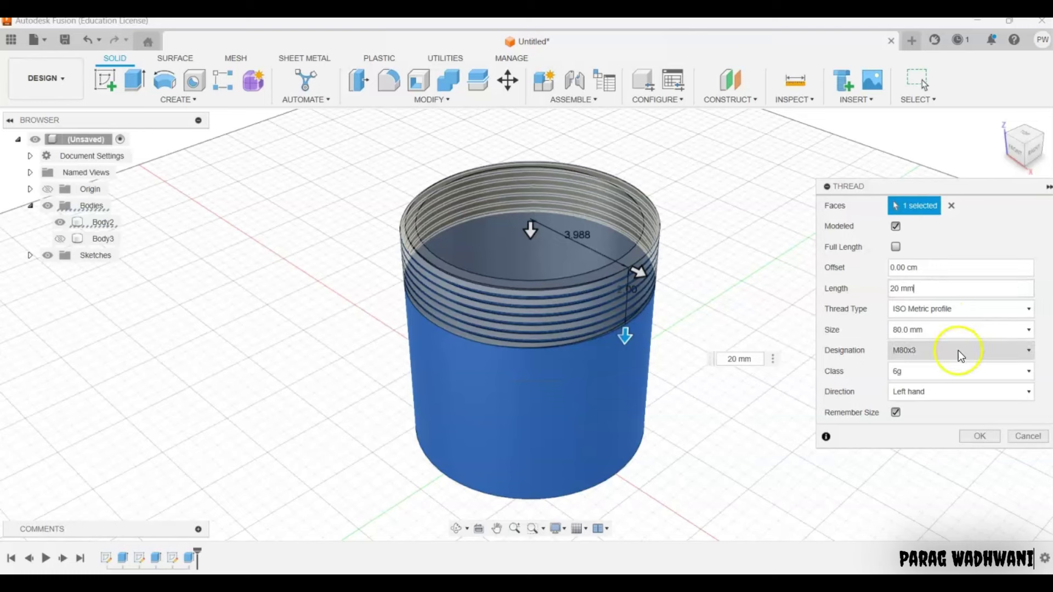
{"action": "left_click", "coordinate": [958, 351]}
{"action": "left_click", "coordinate": [929, 409]}
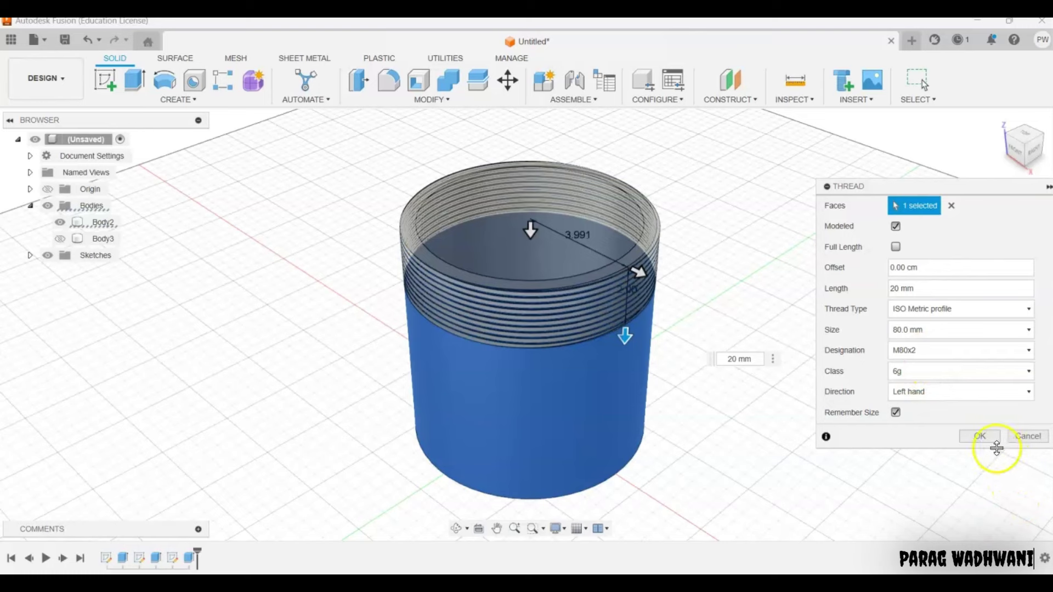
{"action": "left_click", "coordinate": [928, 398]}
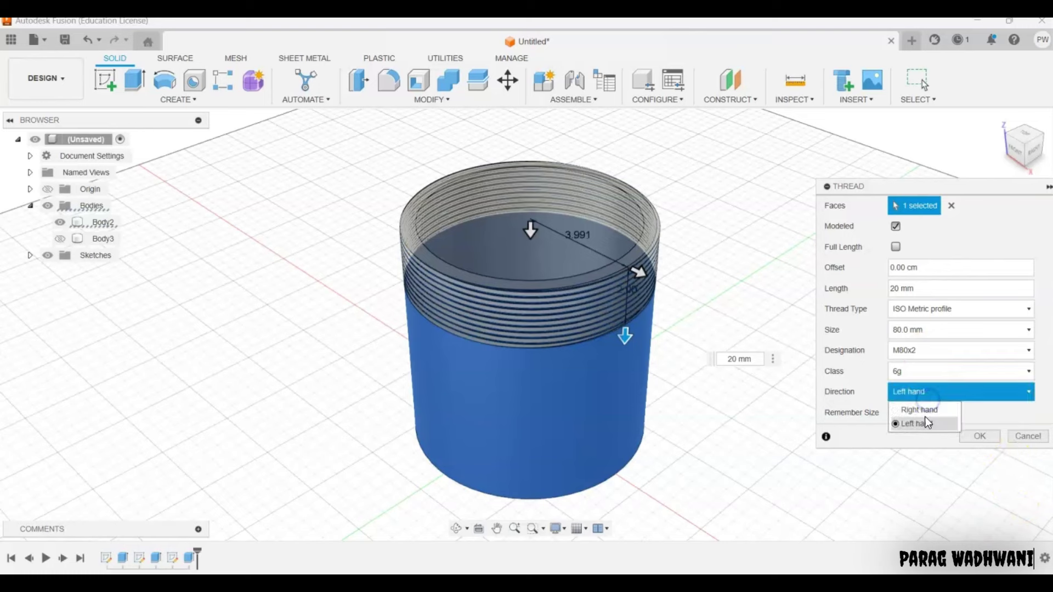
{"action": "left_click", "coordinate": [921, 410]}
{"action": "left_click", "coordinate": [995, 437]}
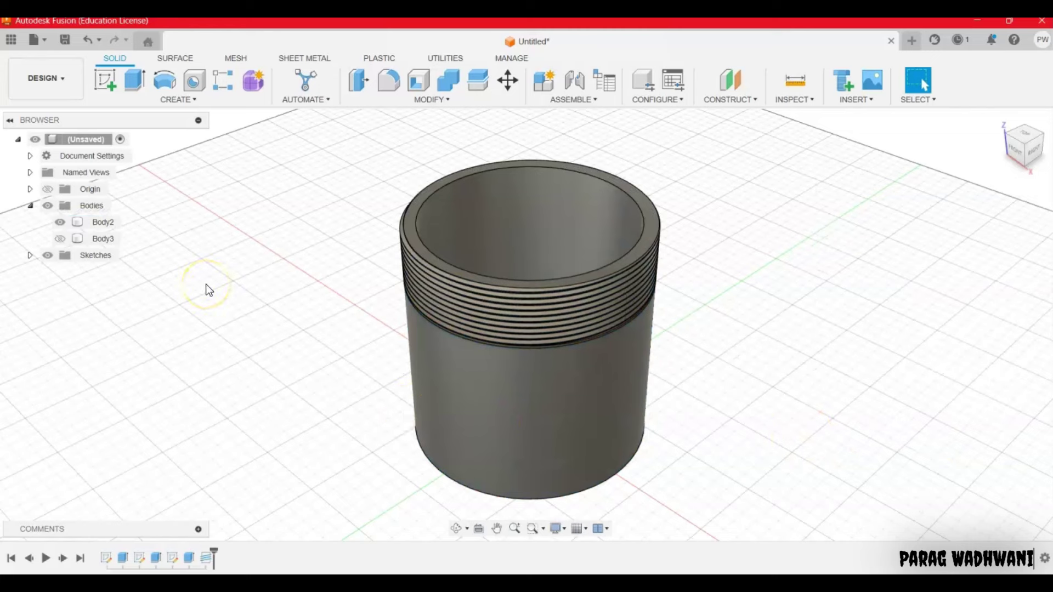
Step: Show the lid body Body3 and hide the jar body Body2
{"action": "left_click", "coordinate": [172, 100]}
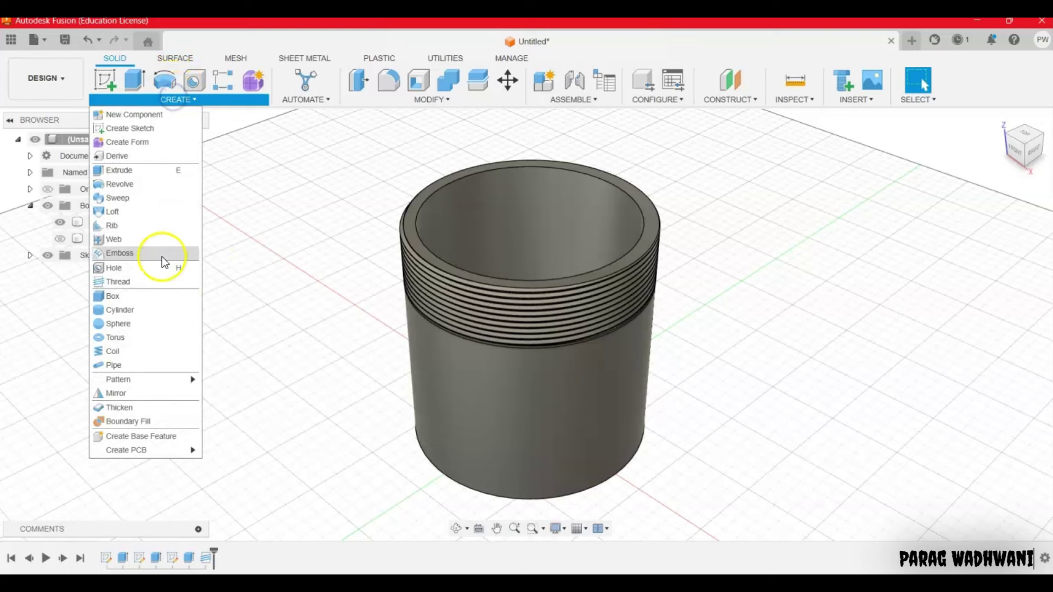
{"action": "left_click", "coordinate": [57, 239]}
{"action": "left_click", "coordinate": [58, 223]}
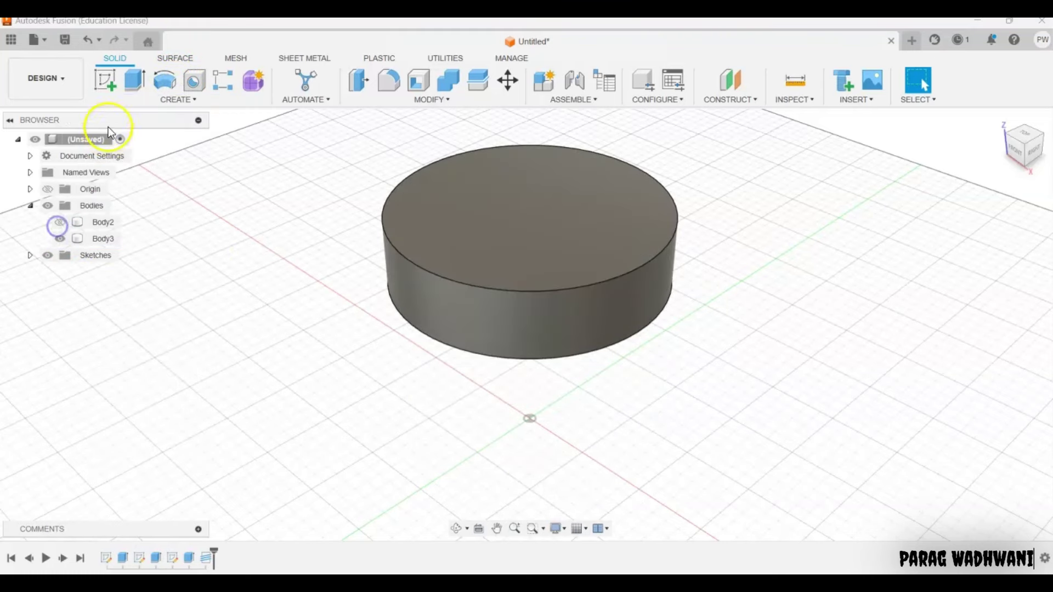
Step: Add a modeled M80x2 right-hand internal thread to the lid's inner wall
{"action": "left_click", "coordinate": [176, 100]}
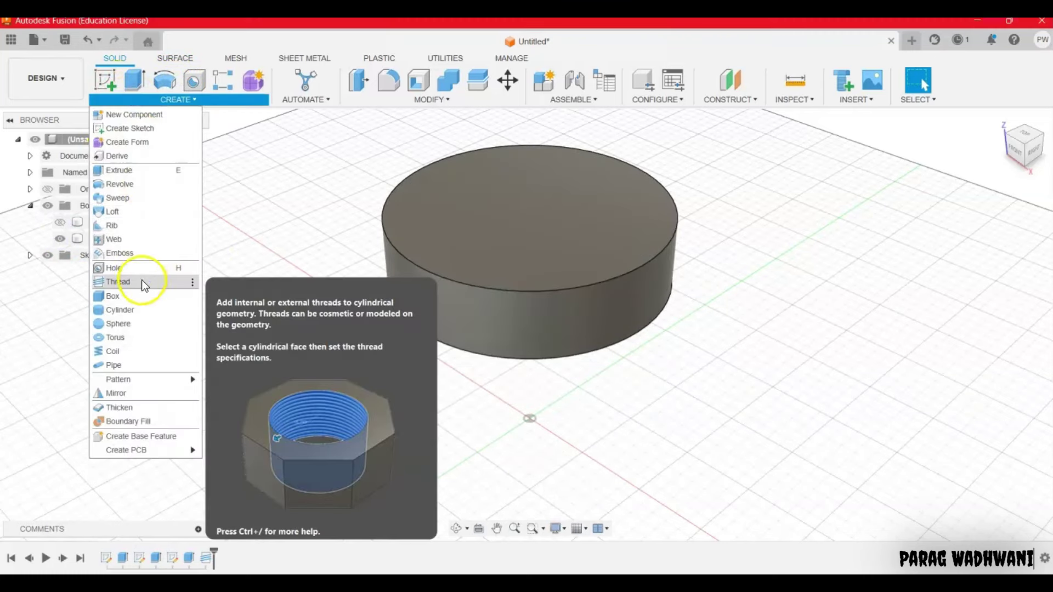
{"action": "left_click", "coordinate": [142, 280]}
{"action": "left_click", "coordinate": [458, 528]}
{"action": "left_click_drag", "start_coordinate": [489, 451], "coordinate": [484, 383]}
{"action": "mouse_move", "coordinate": [509, 314]}
{"action": "left_mouse_down"}
{"action": "mouse_move", "coordinate": [540, 297]}
{"action": "mouse_move", "coordinate": [550, 319]}
{"action": "left_mouse_up"}
{"action": "left_click", "coordinate": [528, 337]}
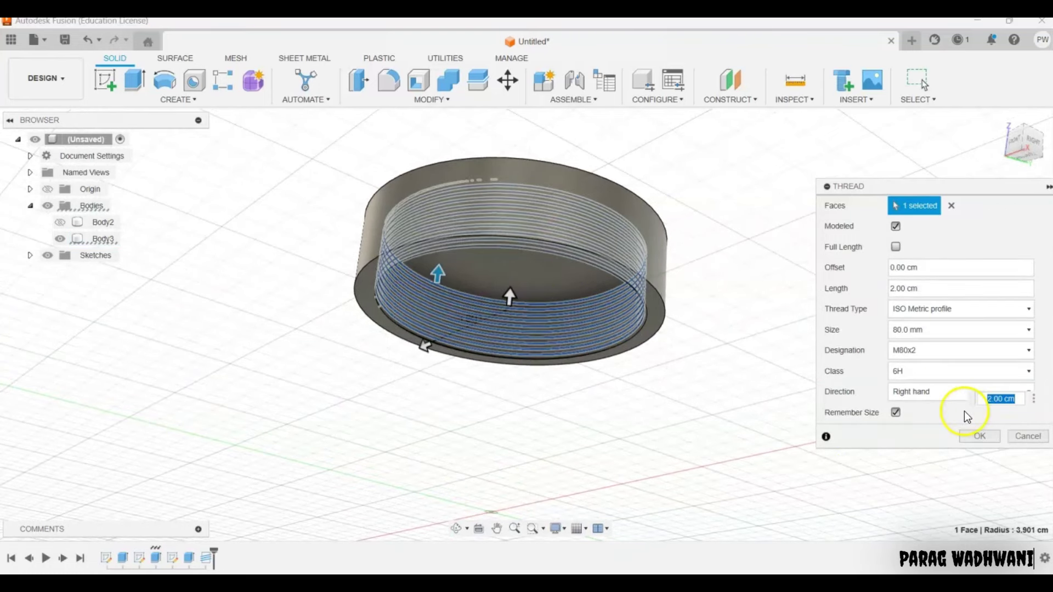
{"action": "left_click", "coordinate": [975, 434]}
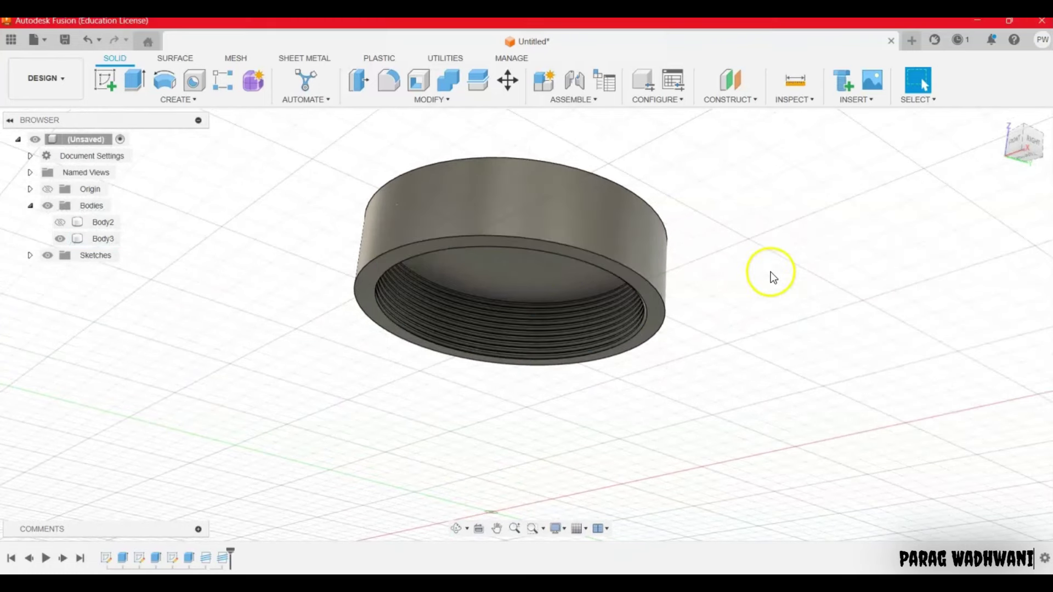
{"action": "left_click", "coordinate": [1008, 127]}
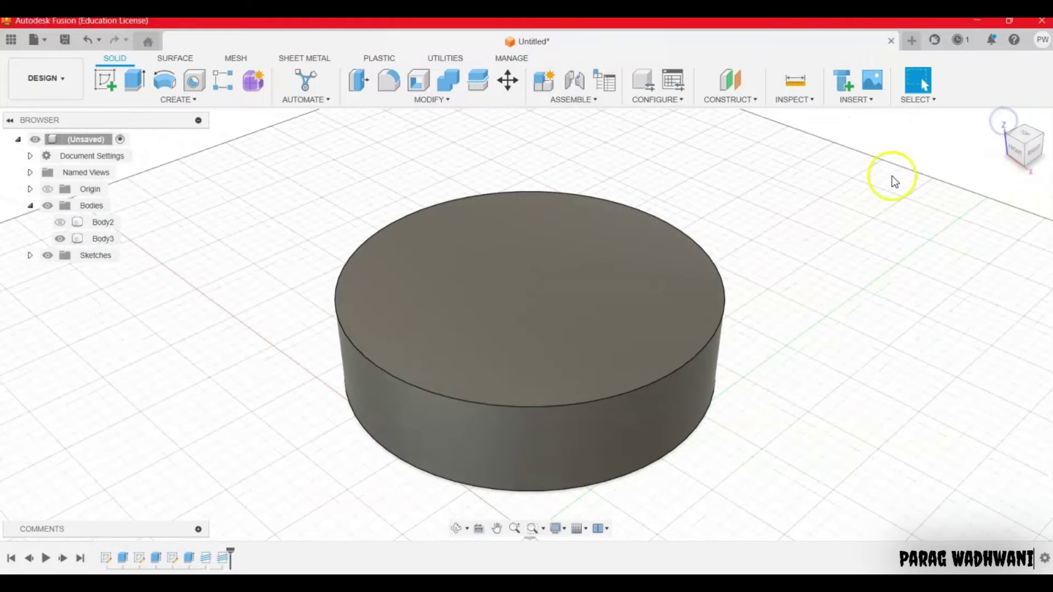
Step: Show the jar body Body2 together with the lid in the home view
{"action": "left_click", "coordinate": [60, 221]}
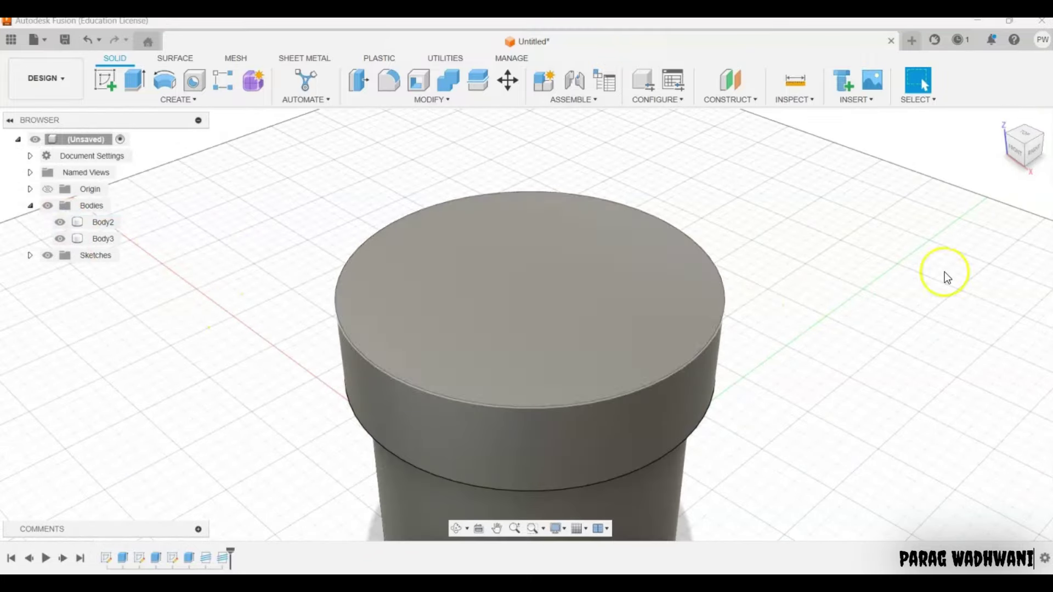
{"action": "left_click", "coordinate": [1001, 124]}
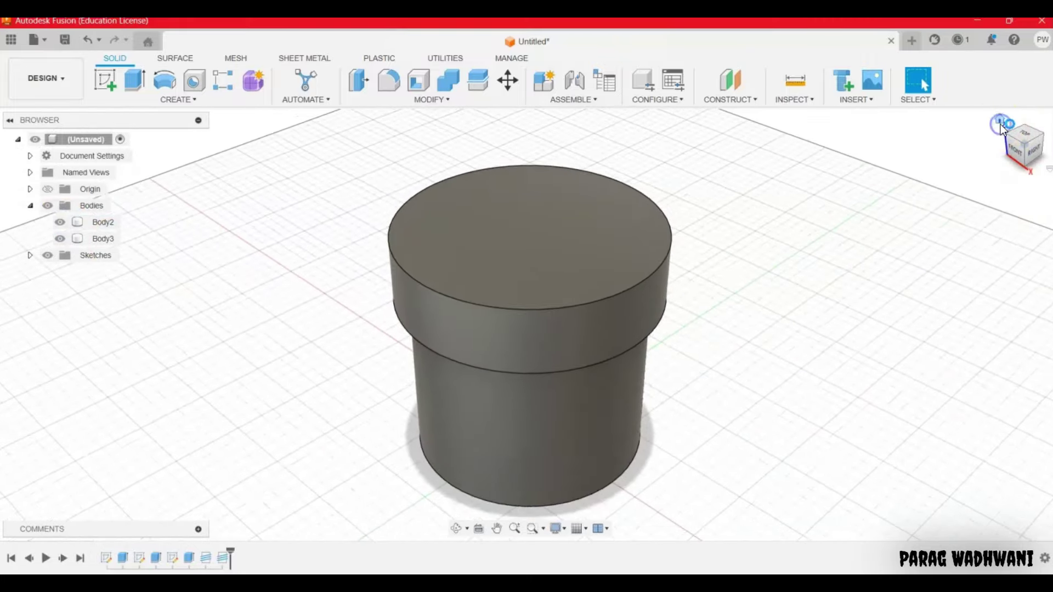
{"action": "left_click", "coordinate": [806, 80]}
{"action": "left_click", "coordinate": [1038, 316]}
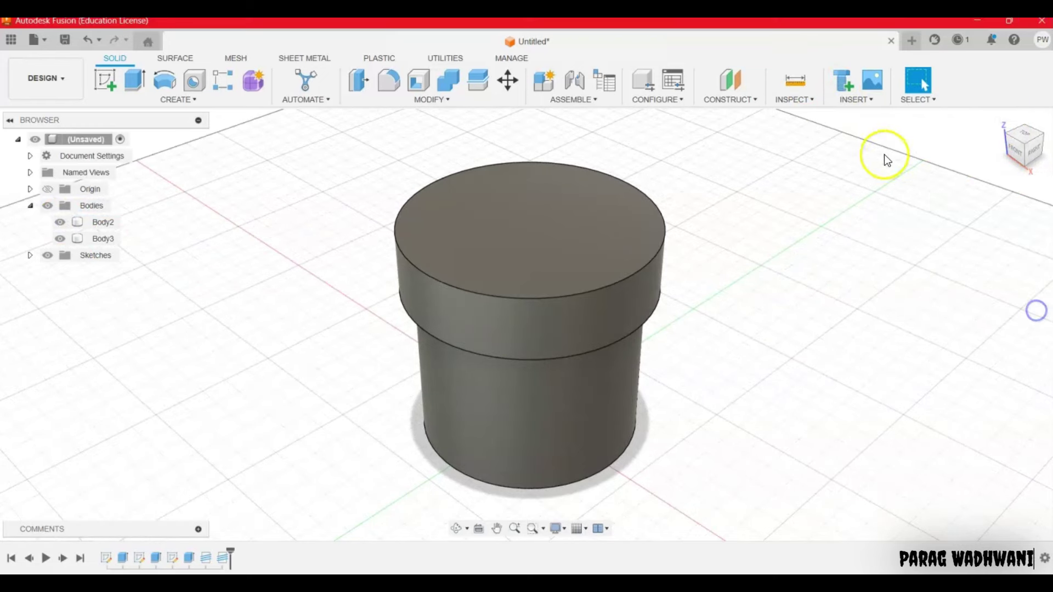
Step: Run a section analysis on the XZ plane and orbit to view the sectioned threads
{"action": "left_click", "coordinate": [795, 99]}
{"action": "left_click", "coordinate": [820, 241]}
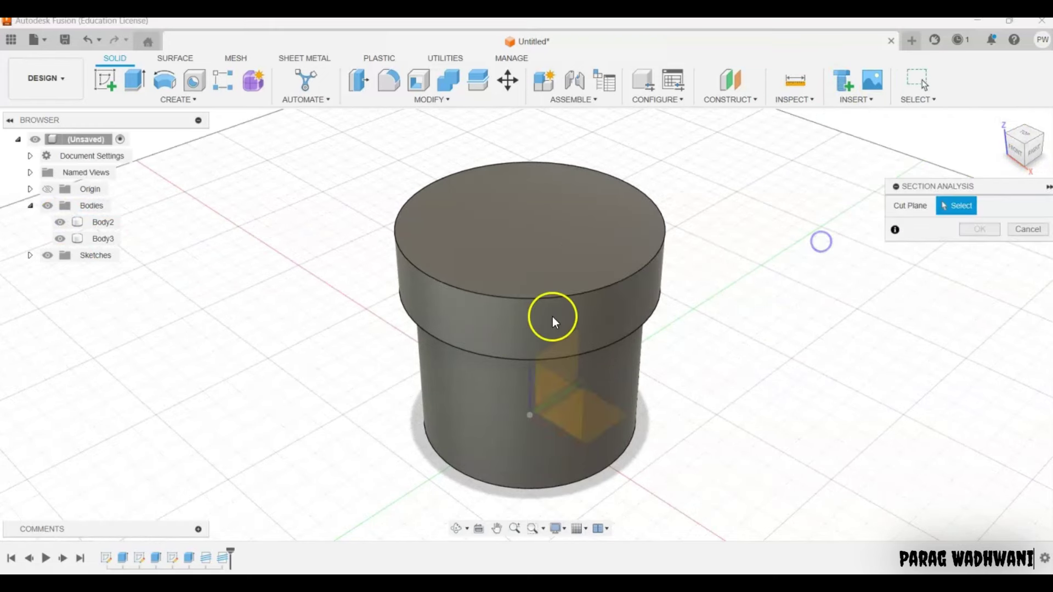
{"action": "left_click", "coordinate": [542, 384]}
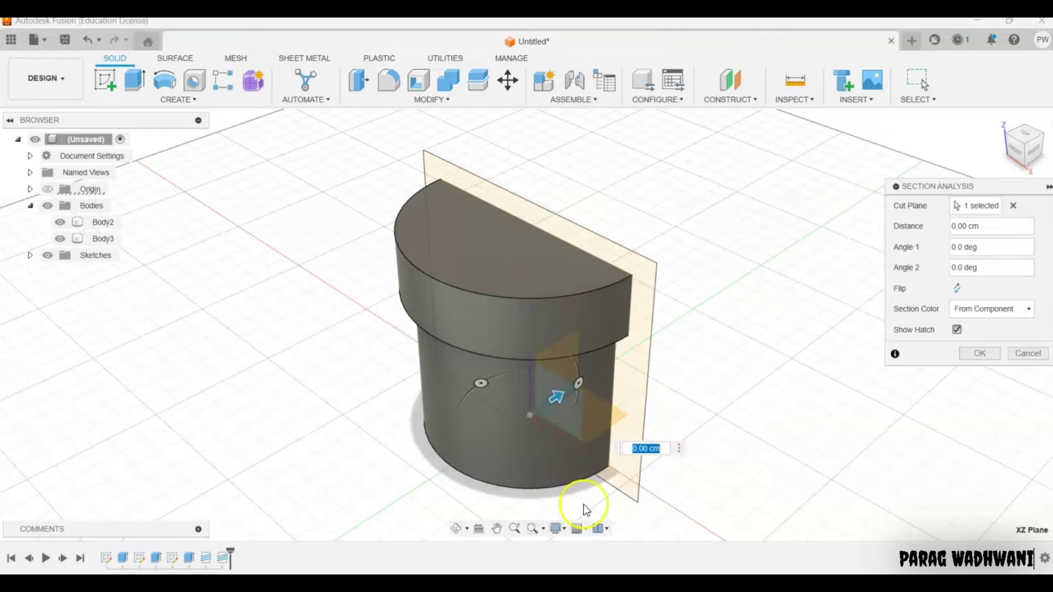
{"action": "left_click", "coordinate": [459, 528]}
{"action": "mouse_move", "coordinate": [546, 437]}
{"action": "left_mouse_down"}
{"action": "mouse_move", "coordinate": [495, 453]}
{"action": "mouse_move", "coordinate": [535, 462]}
{"action": "left_mouse_up"}
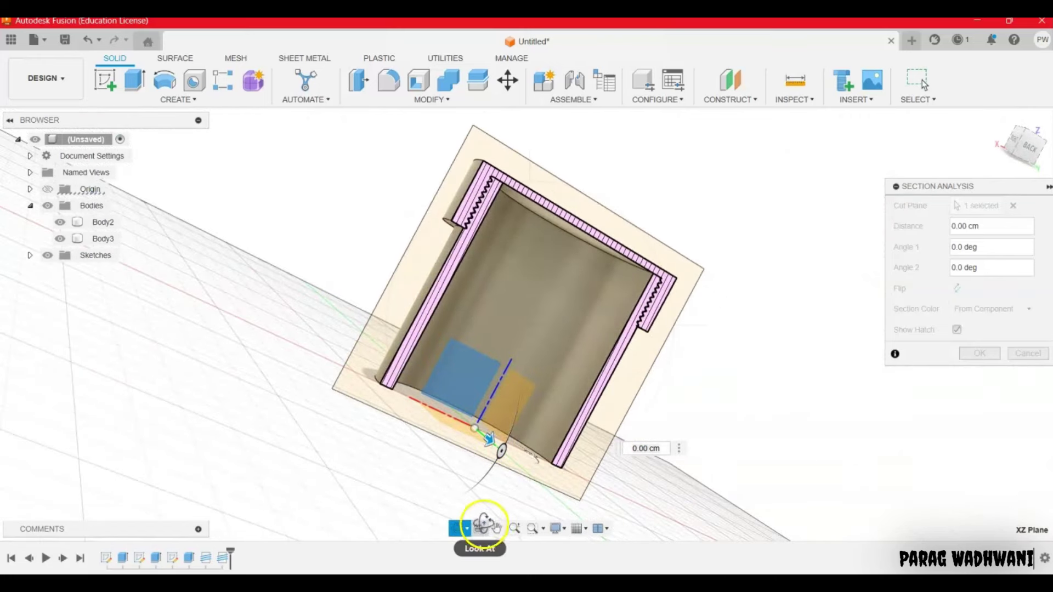
{"action": "left_click", "coordinate": [497, 529]}
{"action": "left_click_drag", "start_coordinate": [540, 414], "coordinate": [492, 377]}
Step: Zoom in on the meshing jar and lid threads in the cross-section, then return to isometric
{"action": "scroll", "coordinate": [496, 406], "scroll_direction": "down", "scroll_amount": 1}
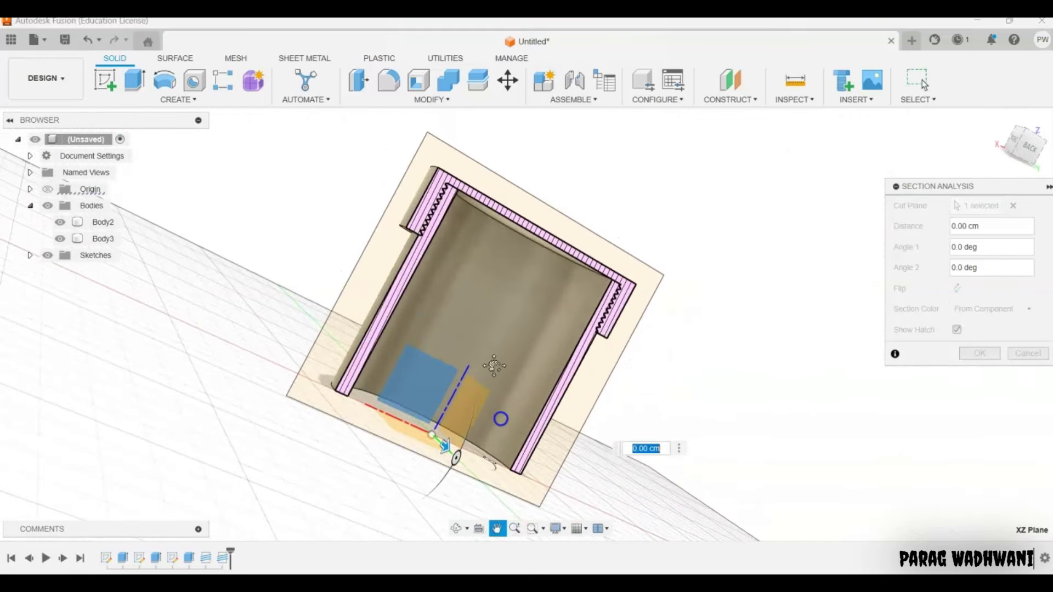
{"action": "scroll", "coordinate": [459, 271], "scroll_direction": "down", "scroll_amount": 2}
{"action": "scroll", "coordinate": [447, 270], "scroll_direction": "up", "scroll_amount": 3}
{"action": "scroll", "coordinate": [403, 146], "scroll_direction": "up", "scroll_amount": 5}
{"action": "scroll", "coordinate": [422, 188], "scroll_direction": "up", "scroll_amount": 2}
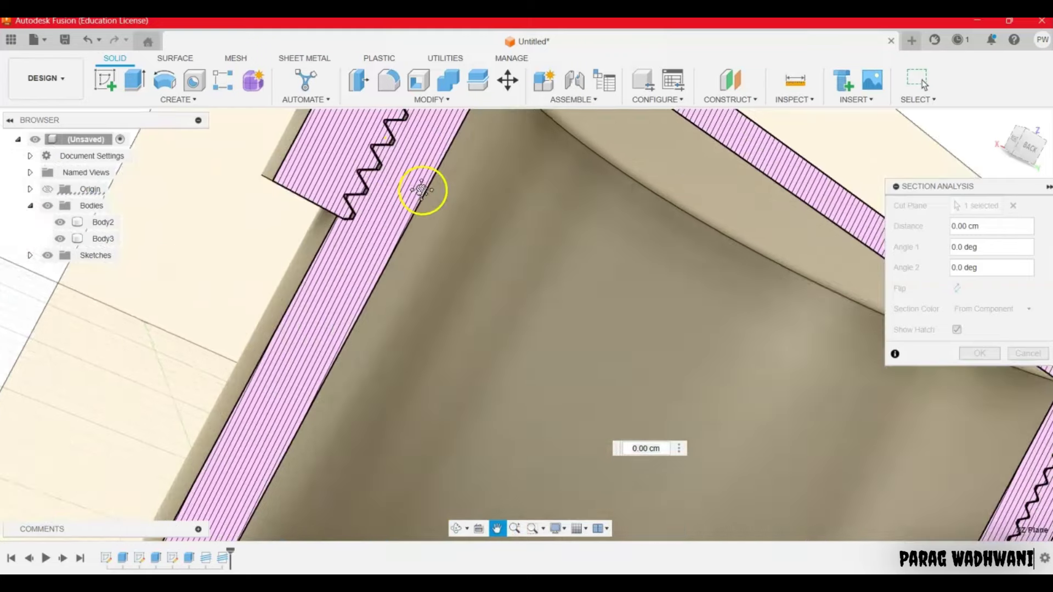
{"action": "scroll", "coordinate": [357, 223], "scroll_direction": "up", "scroll_amount": 2}
{"action": "scroll", "coordinate": [351, 223], "scroll_direction": "up", "scroll_amount": 1}
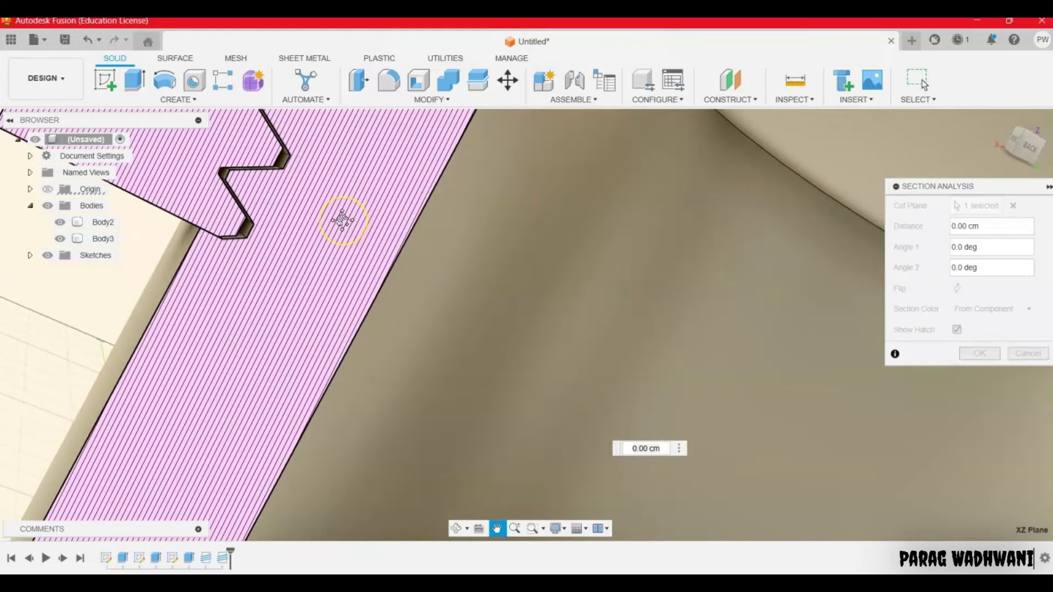
{"action": "scroll", "coordinate": [342, 219], "scroll_direction": "down", "scroll_amount": 2}
{"action": "scroll", "coordinate": [542, 312], "scroll_direction": "down", "scroll_amount": 3}
{"action": "scroll", "coordinate": [565, 392], "scroll_direction": "down", "scroll_amount": 2}
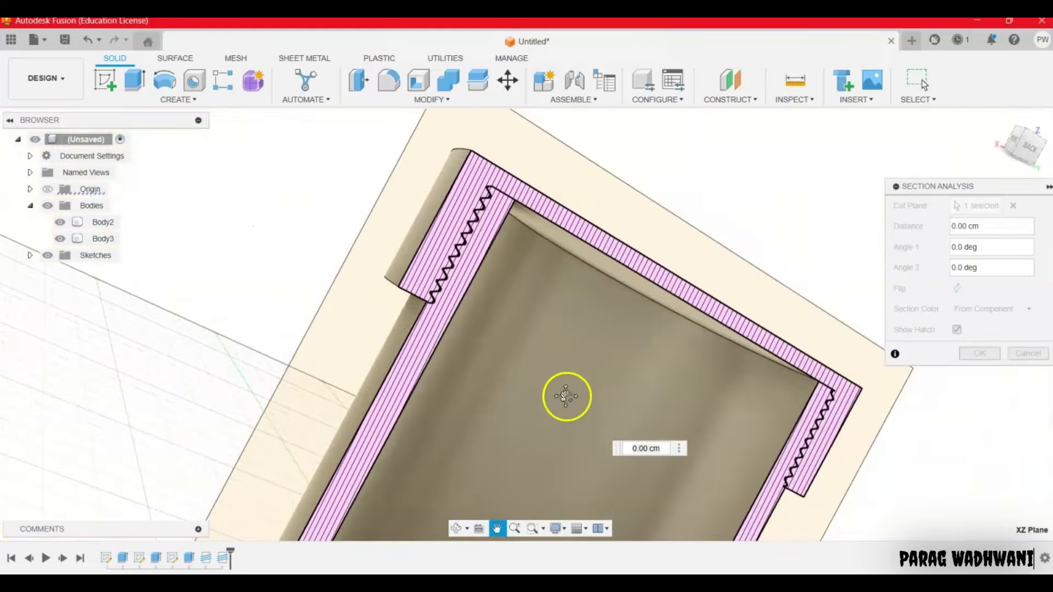
{"action": "scroll", "coordinate": [565, 393], "scroll_direction": "down", "scroll_amount": 1}
{"action": "left_click", "coordinate": [1034, 130]}
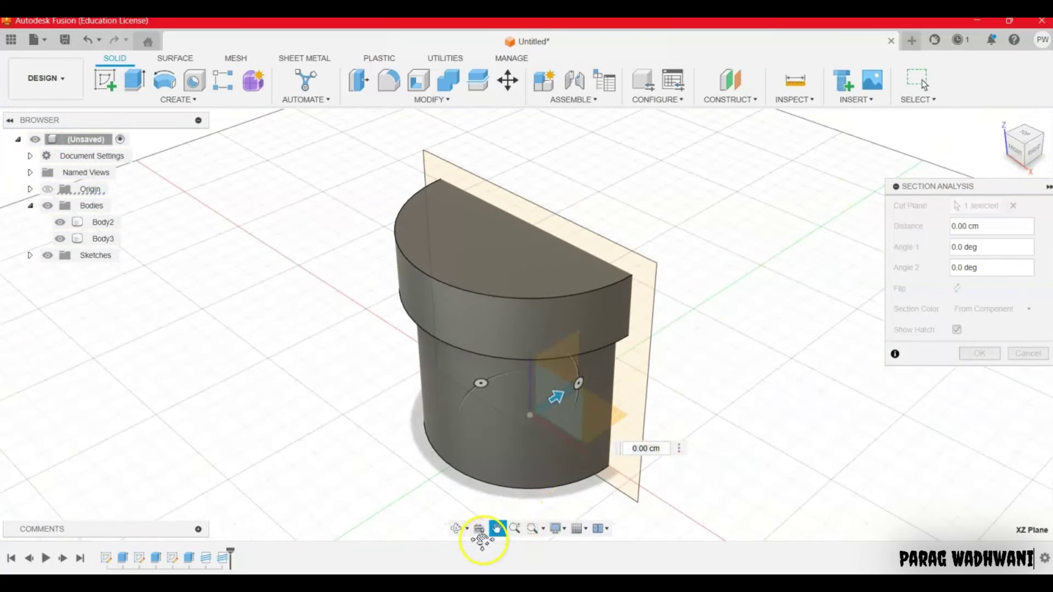
Step: Cancel the section analysis to remove the cut from the model
{"action": "left_click", "coordinate": [1024, 357]}
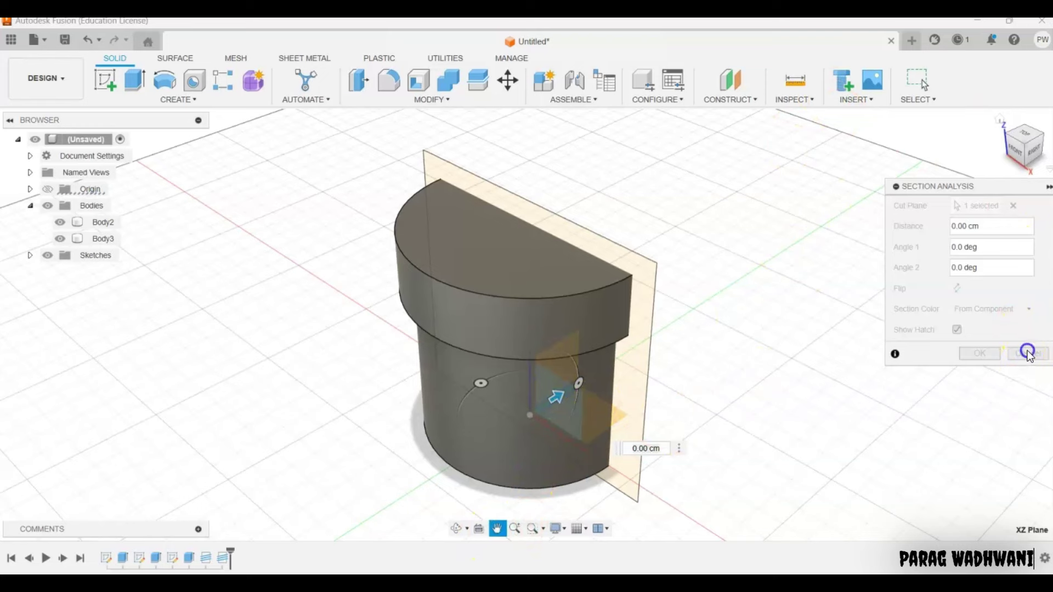
{"action": "left_click", "coordinate": [1027, 355]}
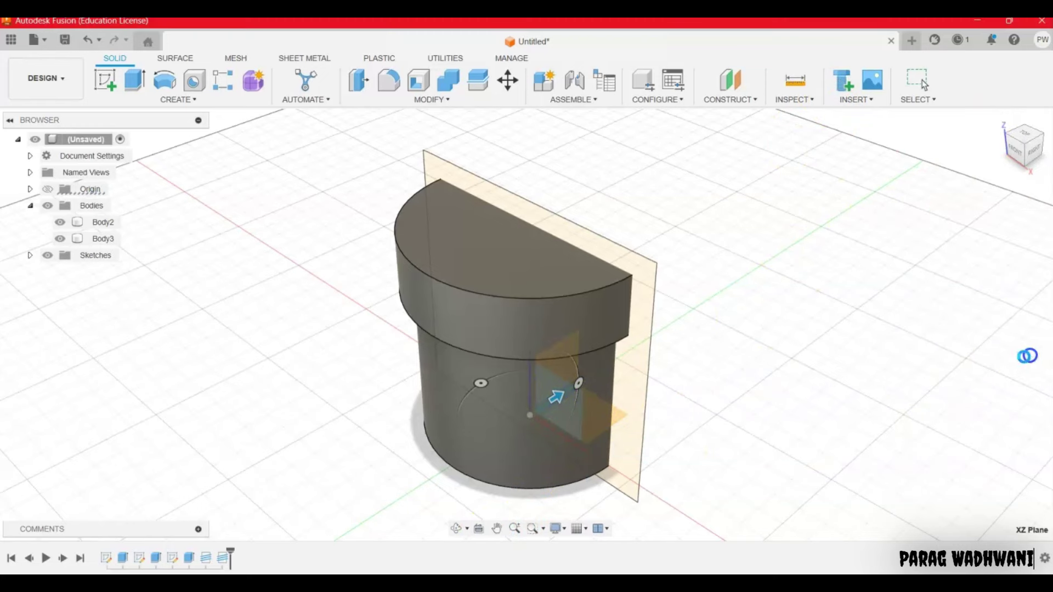
{"action": "left_click", "coordinate": [793, 339]}
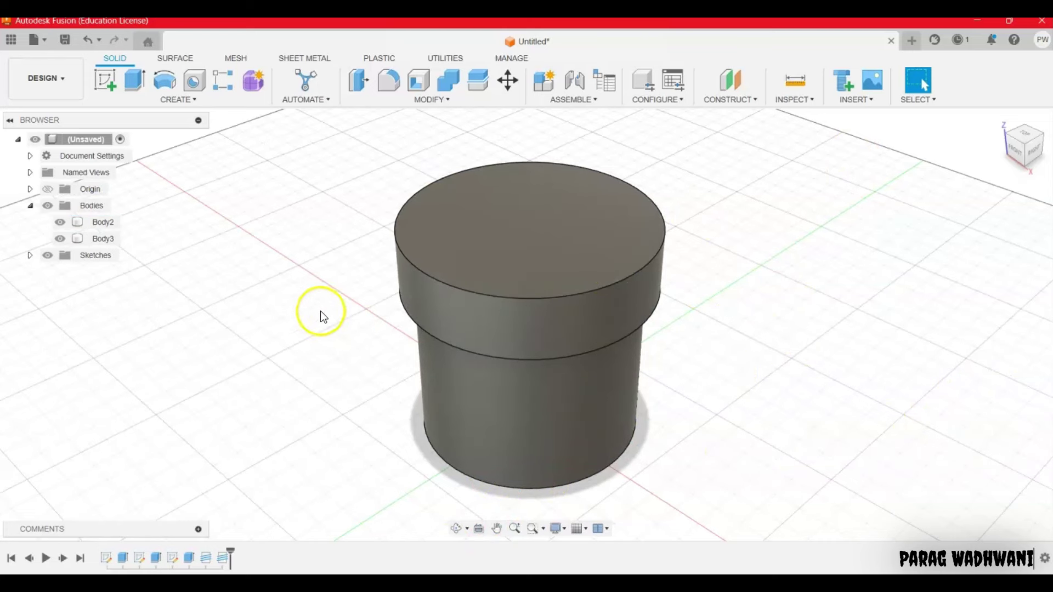
{"action": "left_click", "coordinate": [406, 278]}
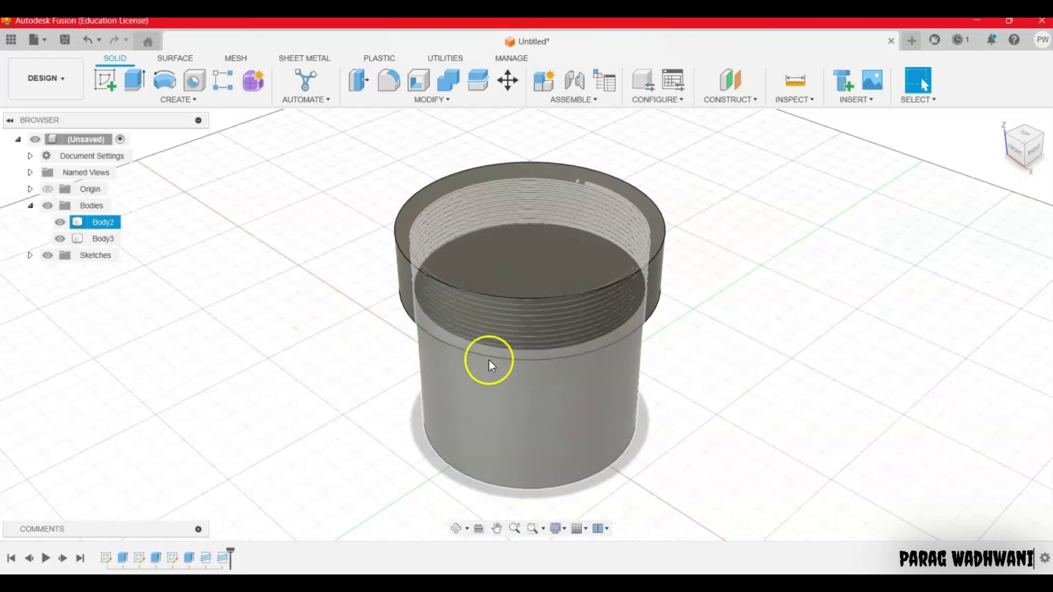
{"action": "left_click", "coordinate": [386, 342]}
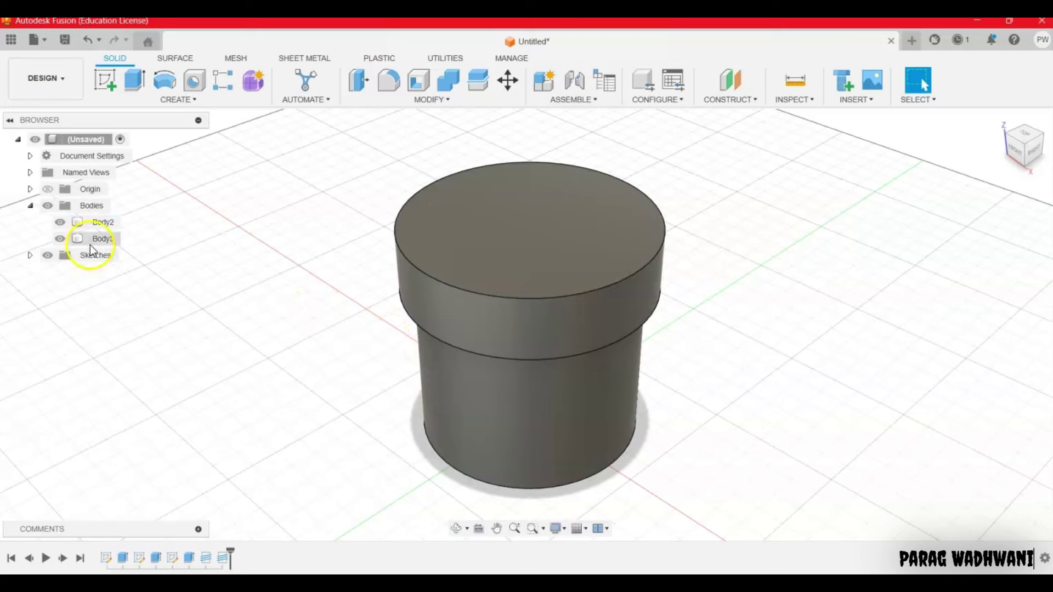
{"action": "left_click", "coordinate": [60, 239]}
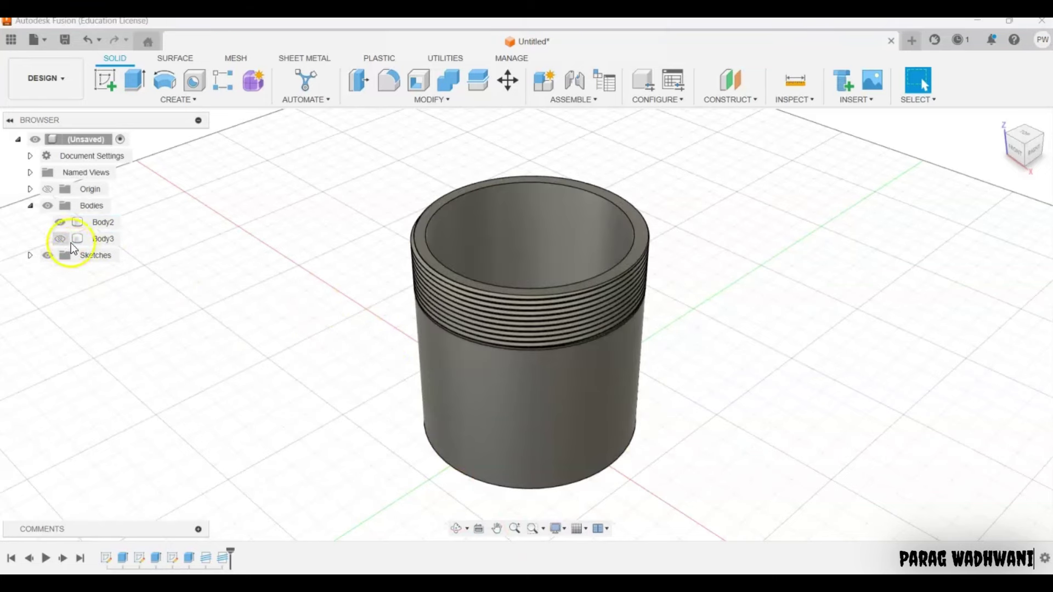
{"action": "left_click", "coordinate": [60, 238]}
{"action": "left_click", "coordinate": [451, 530]}
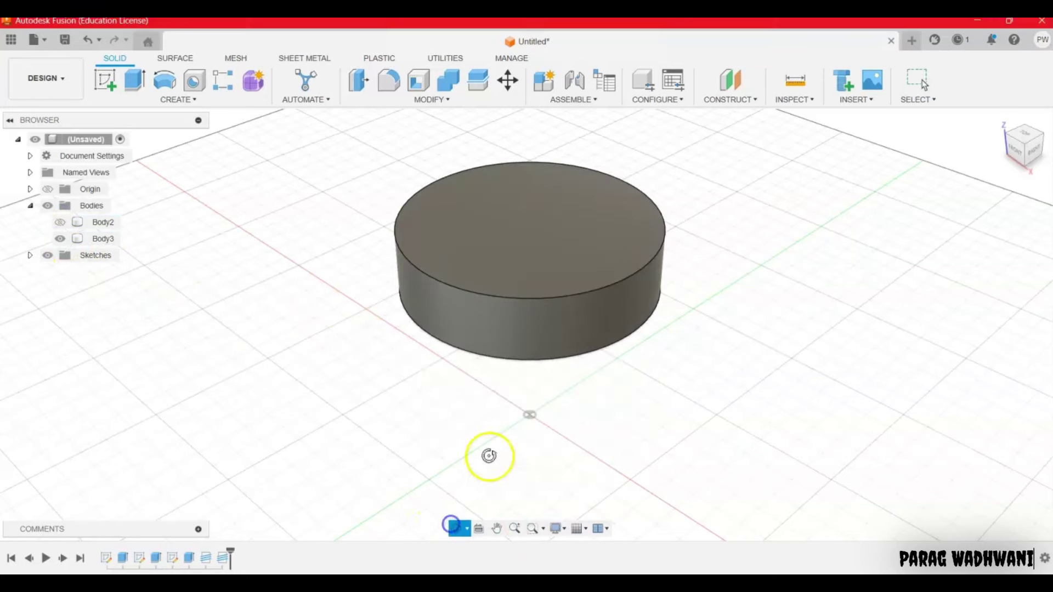
{"action": "mouse_move", "coordinate": [487, 454]}
{"action": "left_mouse_down"}
{"action": "mouse_move", "coordinate": [482, 370]}
{"action": "mouse_move", "coordinate": [478, 391]}
{"action": "left_mouse_up"}
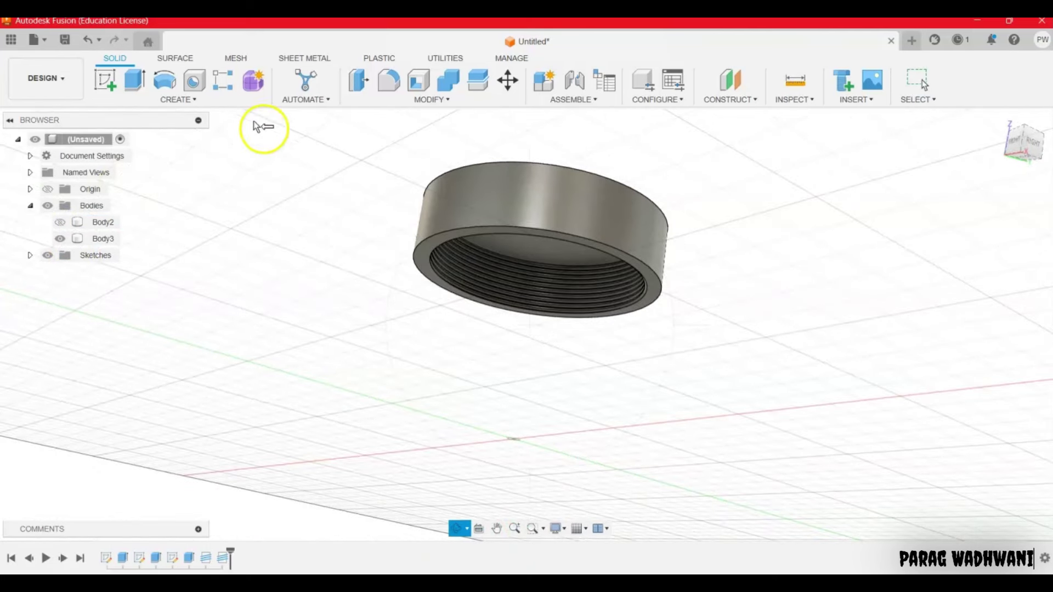
{"action": "left_click", "coordinate": [392, 81]}
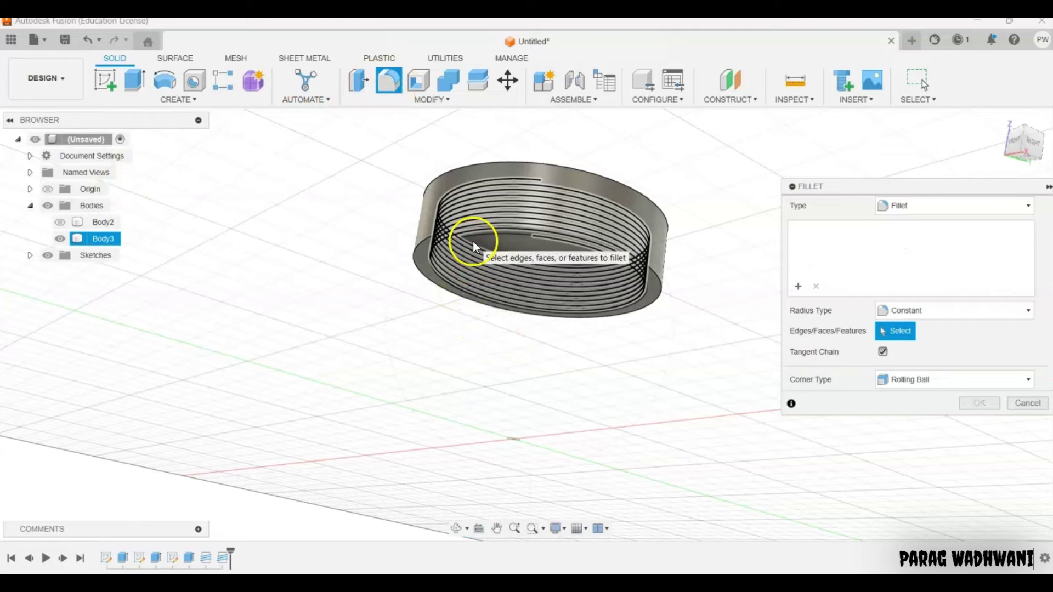
{"action": "left_click", "coordinate": [1015, 130]}
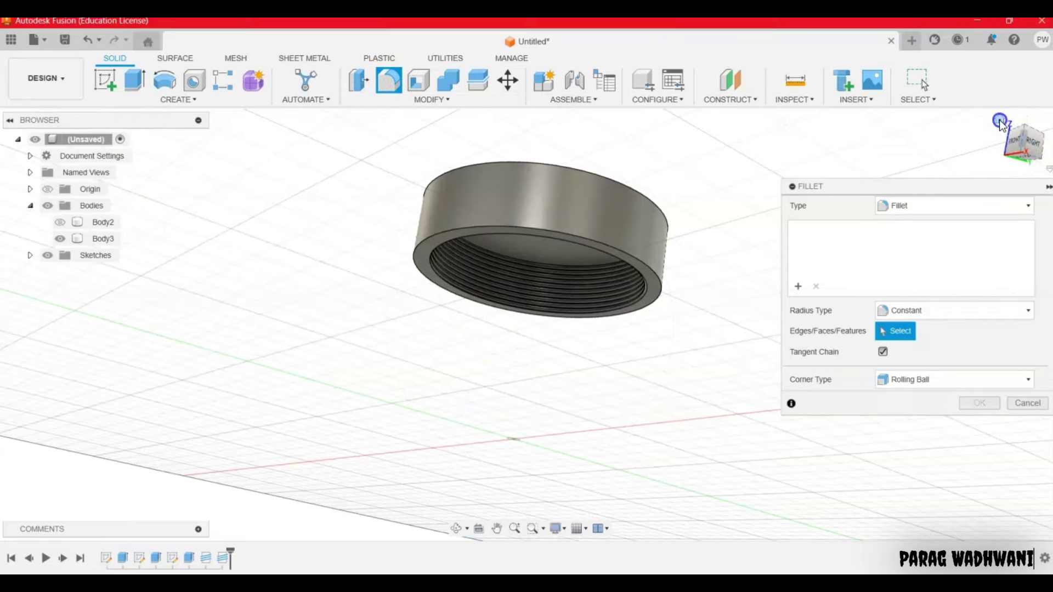
{"action": "left_click", "coordinate": [61, 222]}
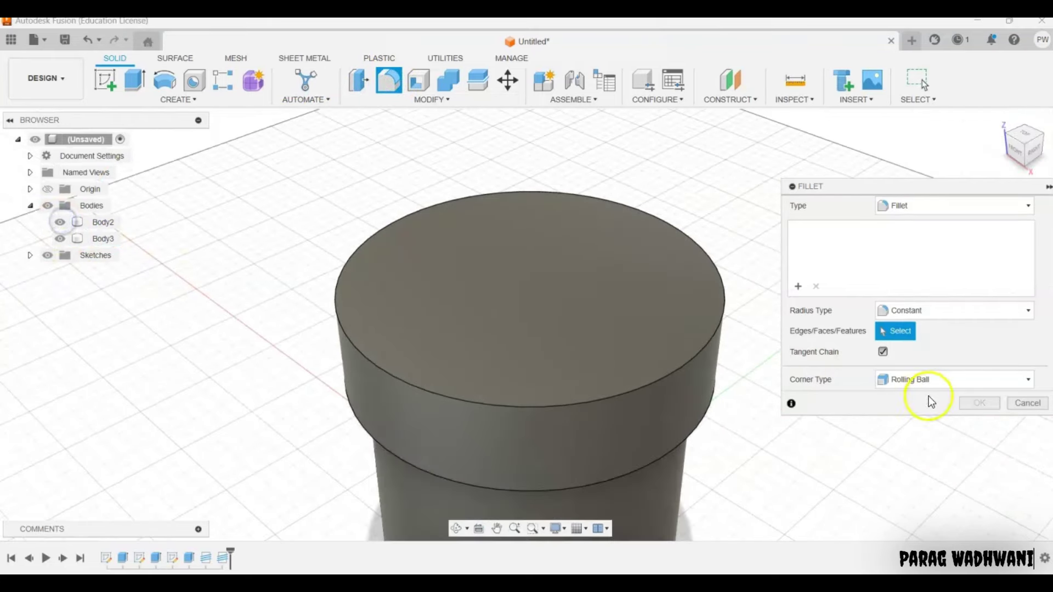
{"action": "left_click", "coordinate": [1019, 403]}
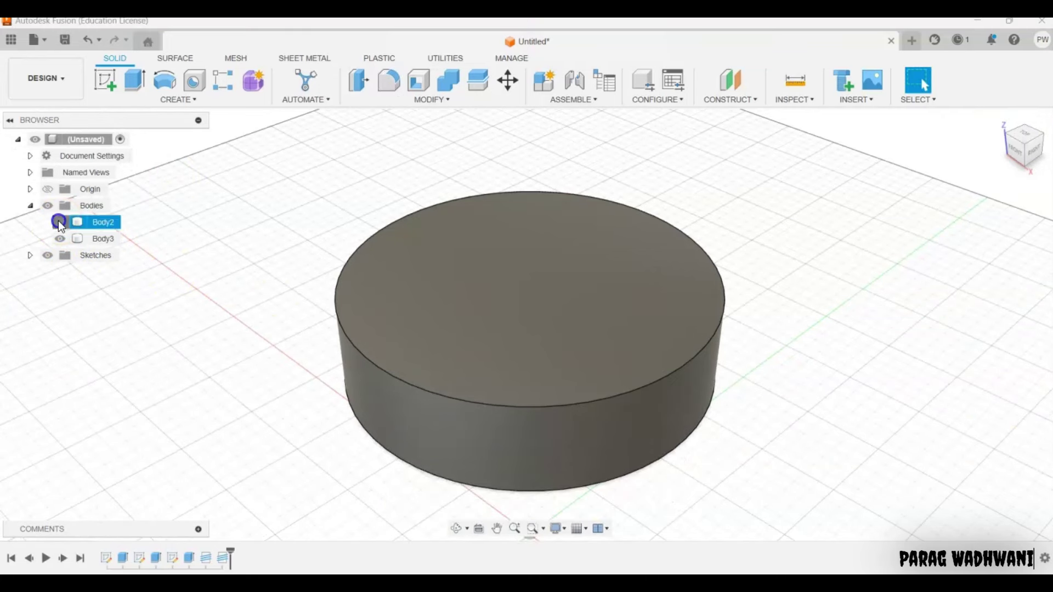
{"action": "left_click", "coordinate": [59, 221]}
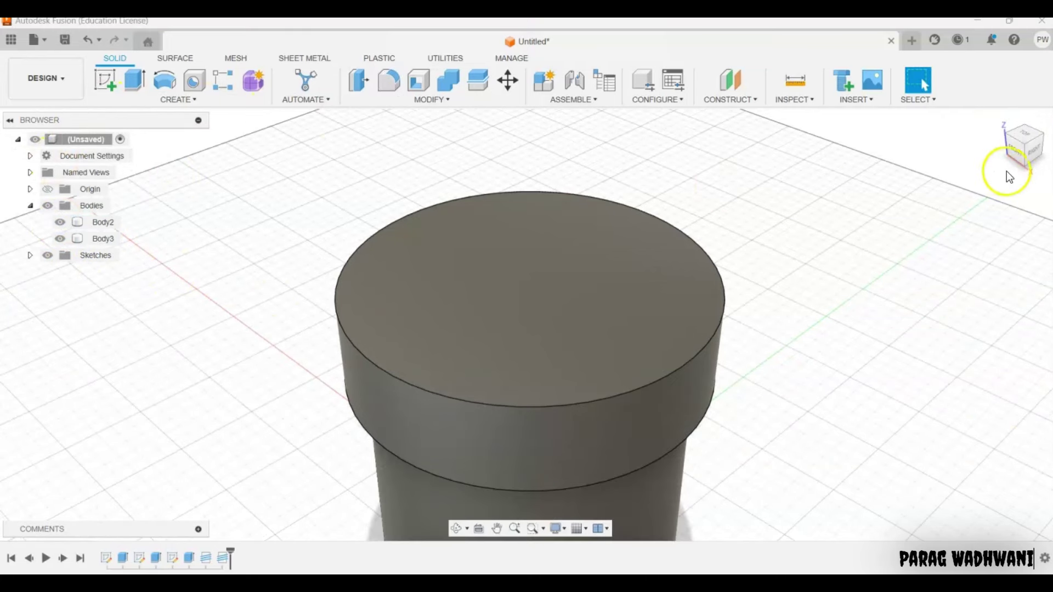
{"action": "mouse_move", "coordinate": [1022, 144]}
{"action": "left_click", "coordinate": [999, 118]}
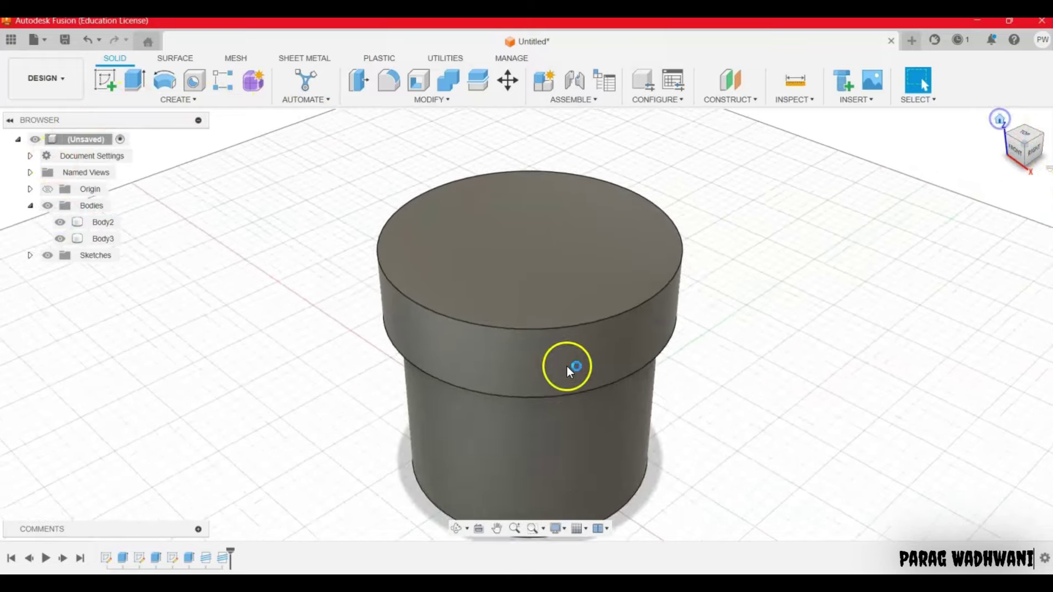